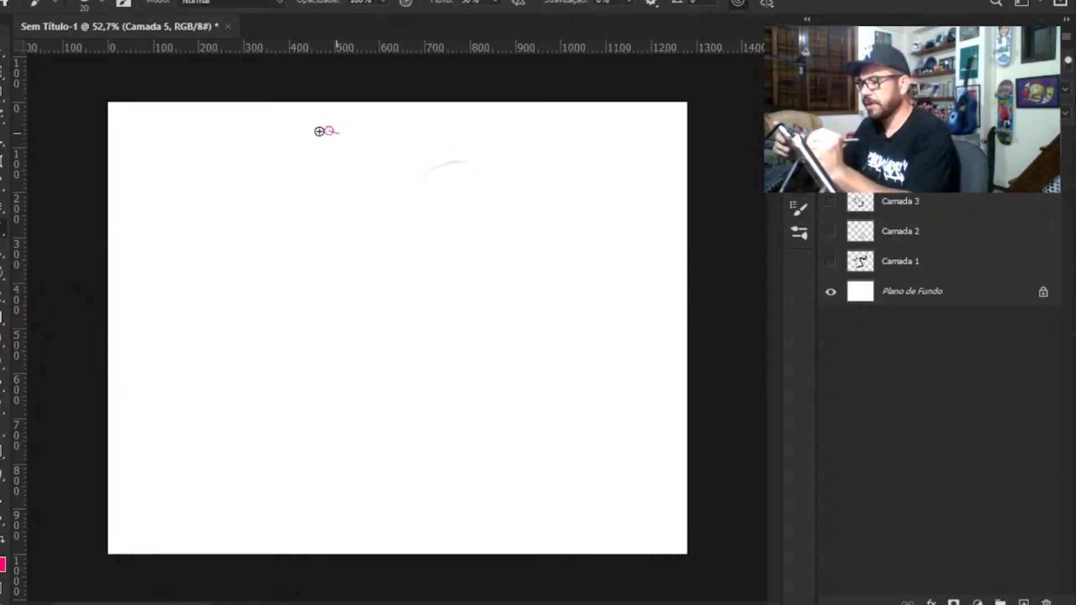
- Write a plain EU near the top of the canvas and sketch skeleton strokes for a large slanted E below it
mouse_move(396, 137)
mouse_down()
mouse_move(446, 165)
mouse_move(451, 139)
mouse_up()
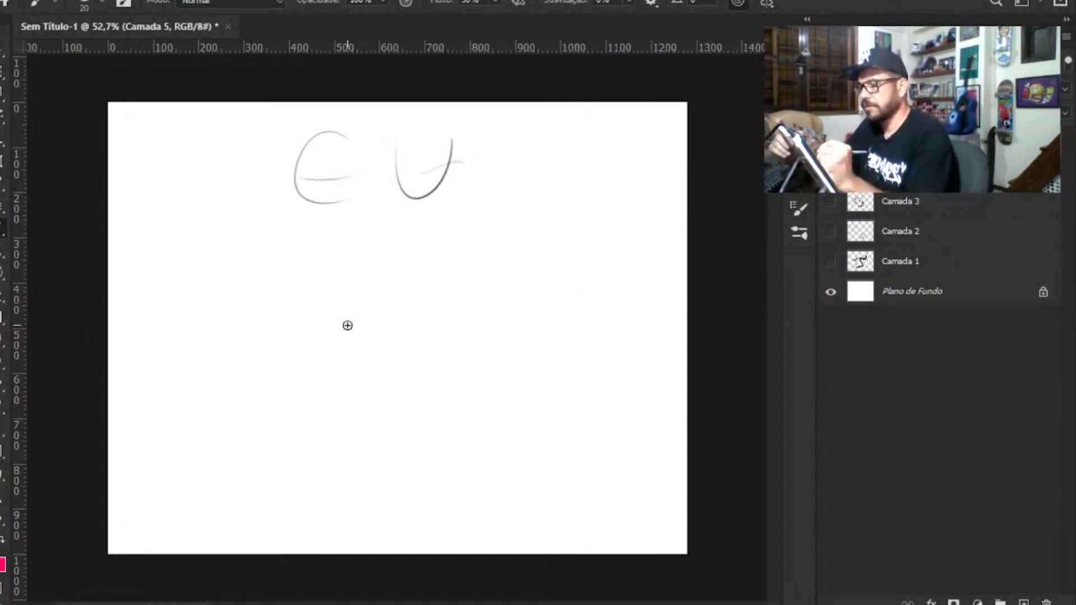
key(z)
click(374, 340)
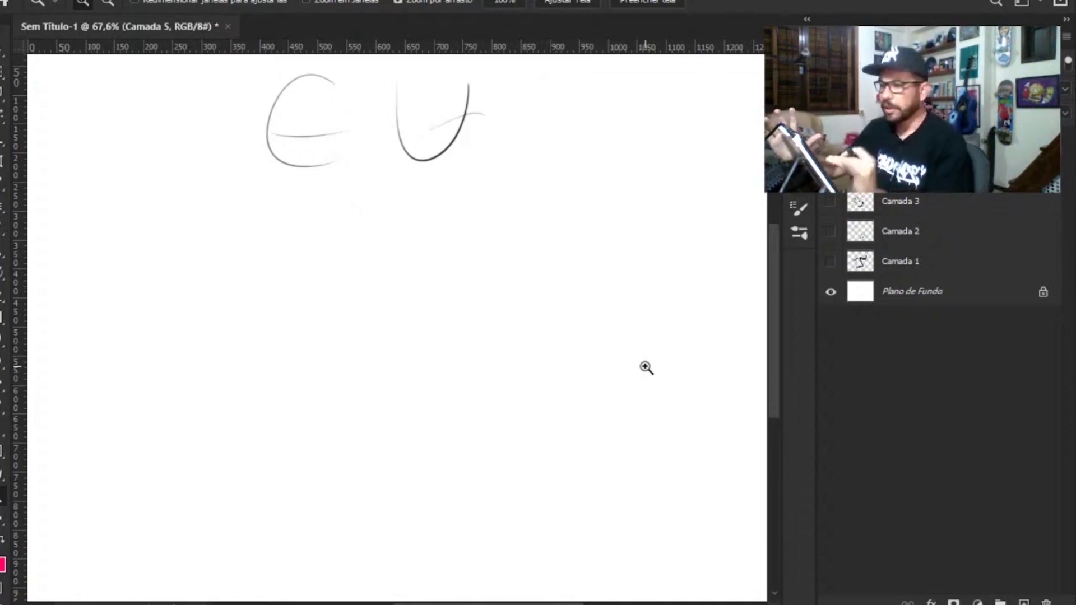
mouse_move(439, 343)
mouse_down()
mouse_move(409, 361)
mouse_move(409, 345)
mouse_up()
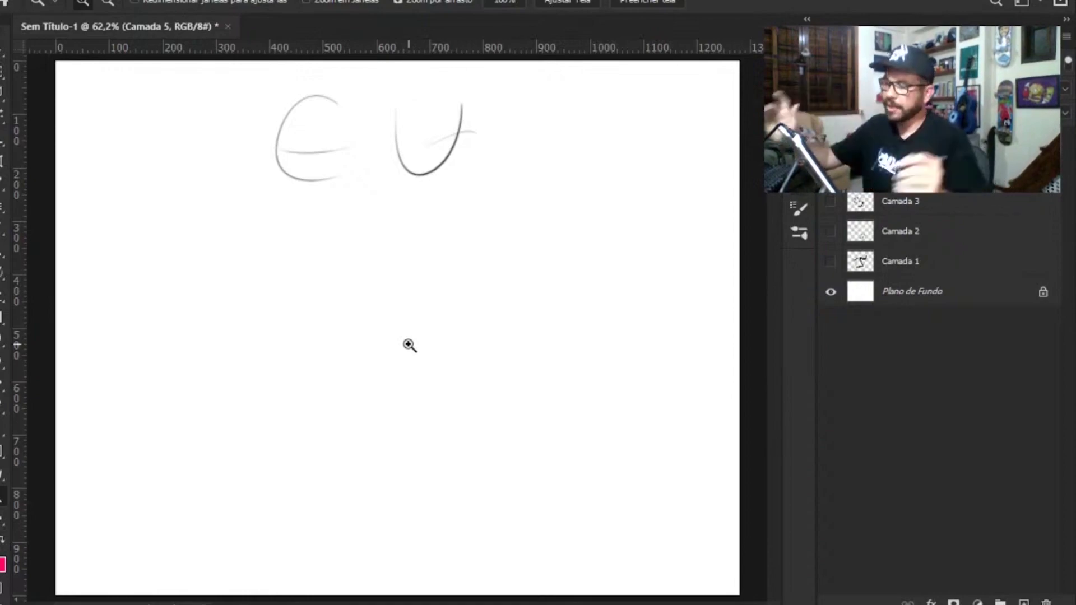
key(b)
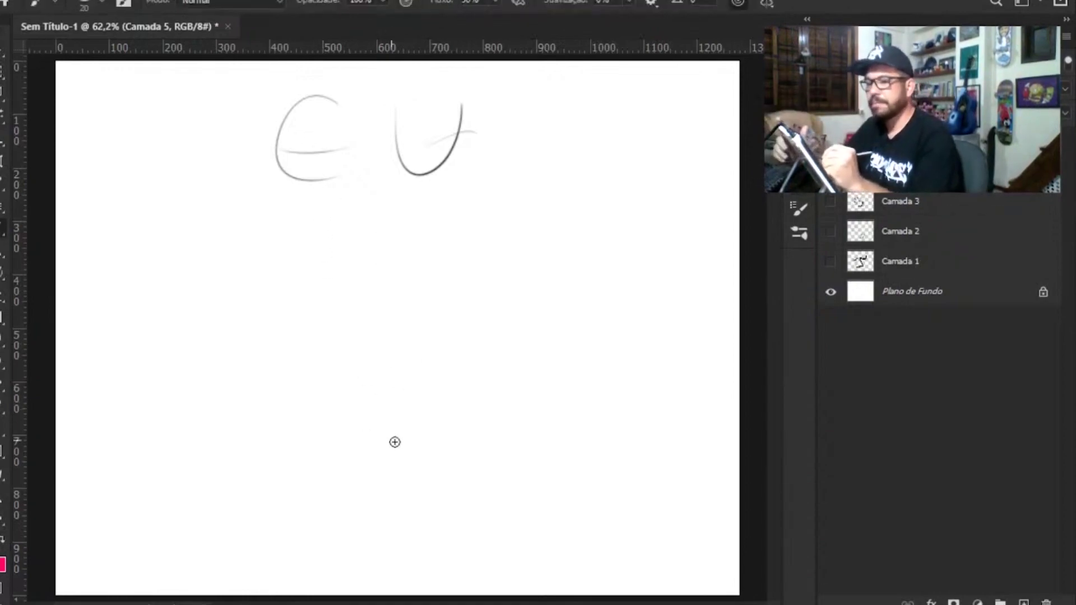
mouse_move(217, 258)
mouse_down()
mouse_move(271, 446)
mouse_move(288, 470)
mouse_up()
drag(235, 494, 369, 428)
drag(196, 390, 283, 396)
drag(175, 198, 381, 355)
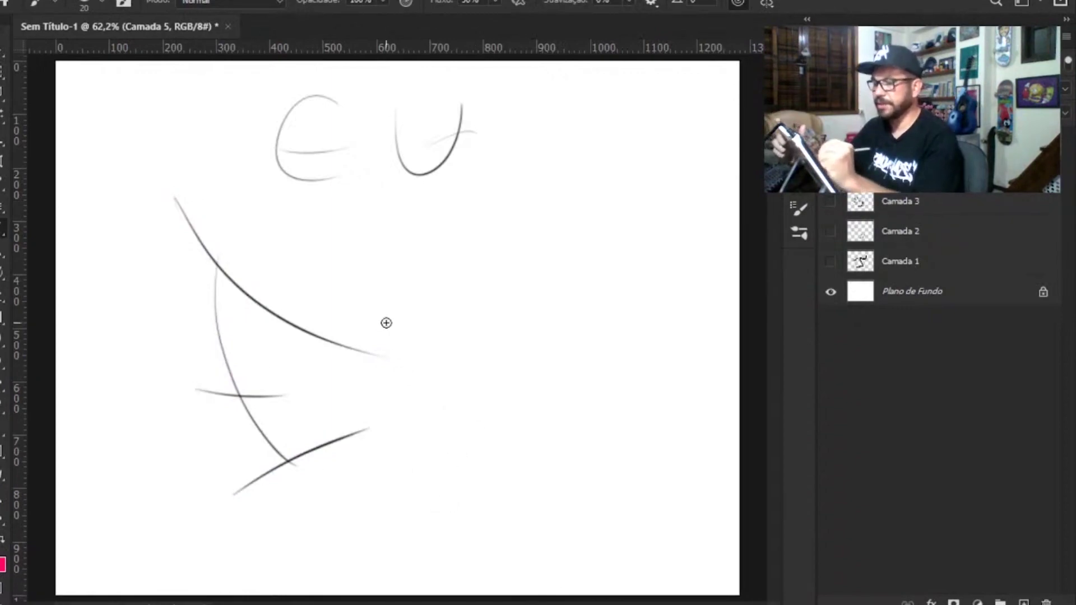
- Sketch a rounded U skeleton with short flared tips beside the E, followed by a slanted exclamation mark with an oval dot
mouse_move(355, 321)
mouse_down()
mouse_move(412, 284)
mouse_move(383, 357)
mouse_move(455, 454)
mouse_move(471, 329)
mouse_move(500, 331)
mouse_up()
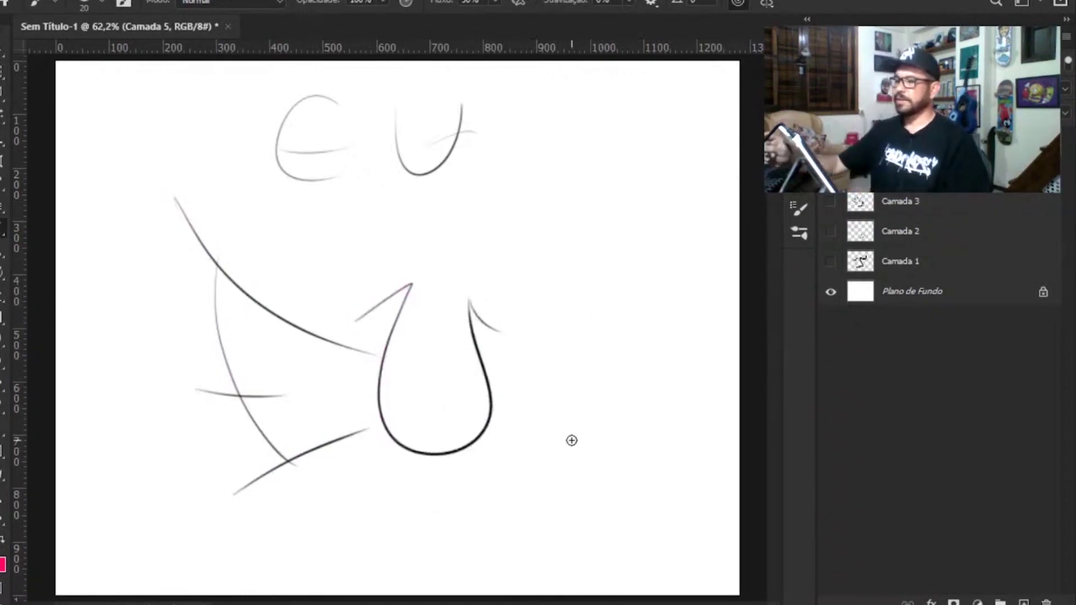
drag(557, 220, 512, 418)
mouse_move(483, 456)
mouse_down()
mouse_move(508, 465)
mouse_move(493, 456)
mouse_up()
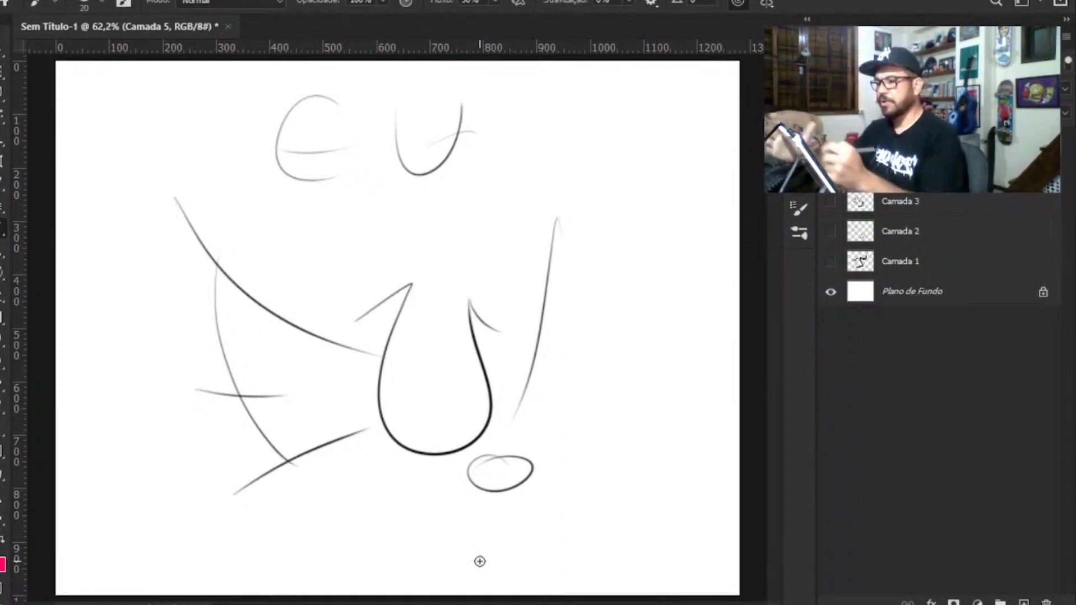
- Add a layer and draw thin block-letter outlines around the skeletons of the E, the U and the exclamation mark
click(1024, 602)
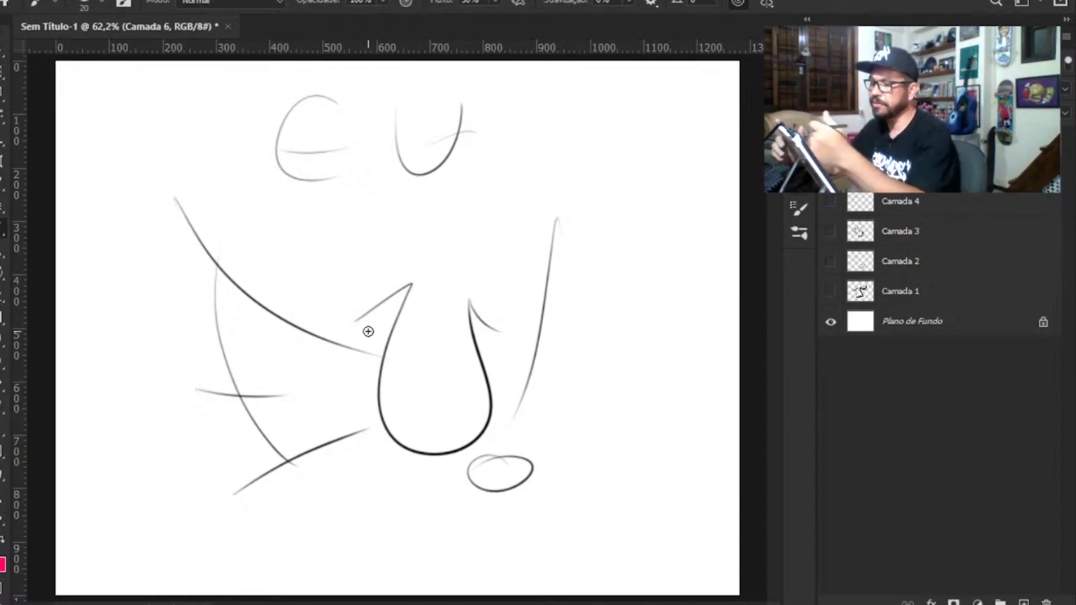
mouse_move(336, 313)
mouse_down()
mouse_move(203, 179)
mouse_move(210, 170)
mouse_move(192, 142)
mouse_move(142, 177)
mouse_move(132, 194)
mouse_move(208, 368)
mouse_move(176, 364)
mouse_move(187, 417)
mouse_move(244, 564)
mouse_move(394, 452)
mouse_move(372, 389)
mouse_move(284, 430)
mouse_move(299, 379)
mouse_move(251, 374)
mouse_move(247, 327)
mouse_move(403, 372)
mouse_move(379, 375)
mouse_move(389, 331)
mouse_up()
mouse_move(332, 300)
mouse_down()
mouse_move(360, 341)
mouse_move(348, 435)
mouse_move(359, 426)
mouse_move(411, 475)
mouse_move(512, 423)
mouse_move(531, 365)
mouse_move(456, 274)
mouse_move(432, 310)
mouse_up()
mouse_move(431, 310)
mouse_down()
mouse_move(447, 380)
mouse_move(413, 370)
mouse_move(435, 329)
mouse_move(408, 385)
mouse_move(418, 310)
mouse_move(403, 259)
mouse_move(336, 305)
mouse_up()
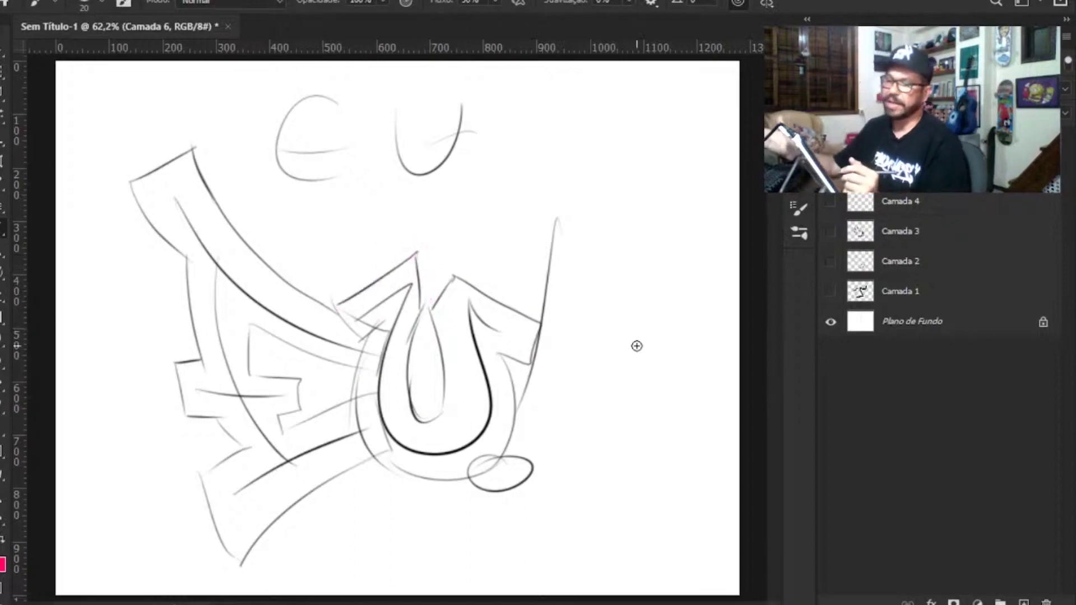
mouse_move(545, 213)
mouse_down()
mouse_move(506, 420)
mouse_move(527, 439)
mouse_move(631, 229)
mouse_move(546, 209)
mouse_up()
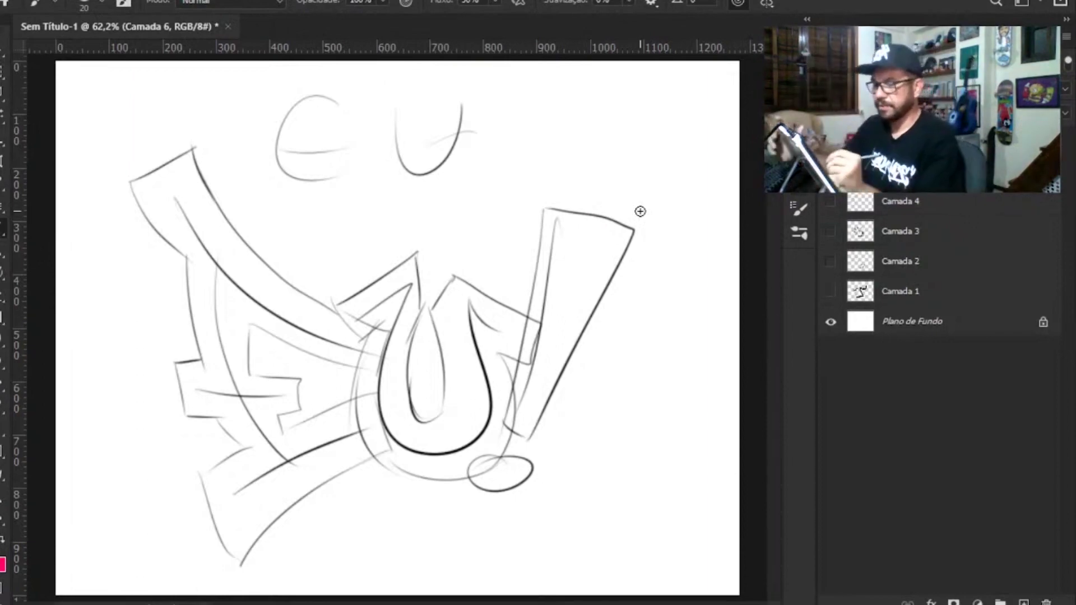
mouse_move(533, 463)
mouse_down()
mouse_move(537, 471)
mouse_move(535, 451)
mouse_up()
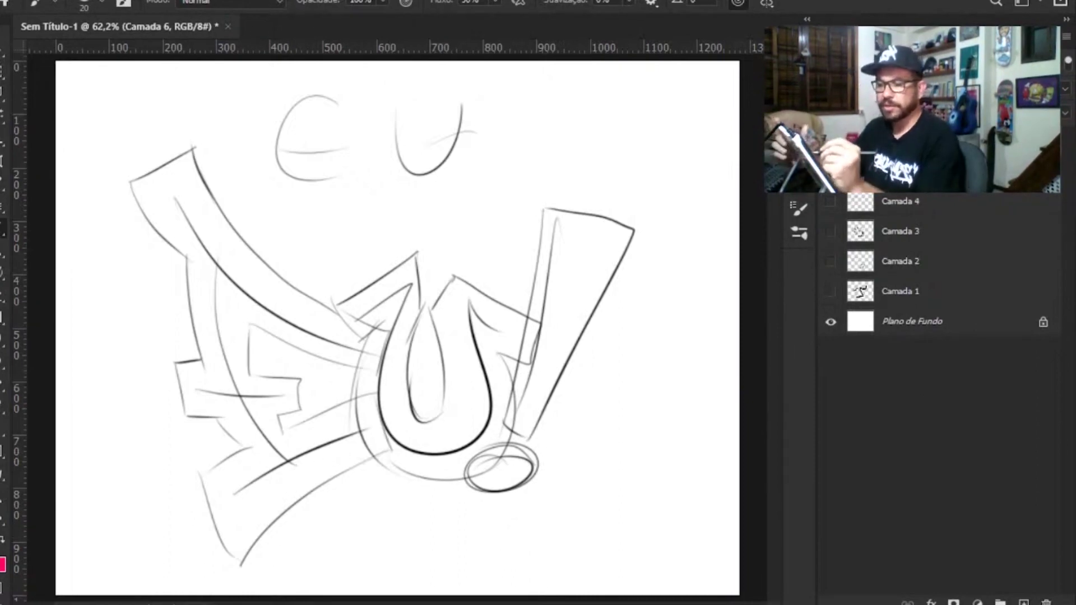
- Hide the skeleton layer and add another layer above the block-letter sketch
click(830, 171)
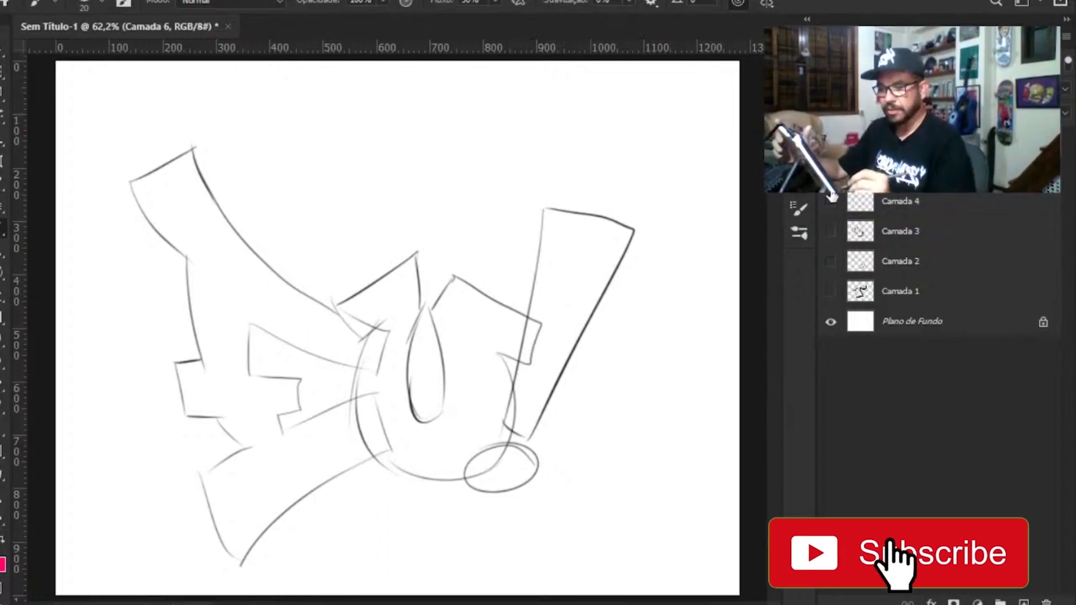
click(1023, 602)
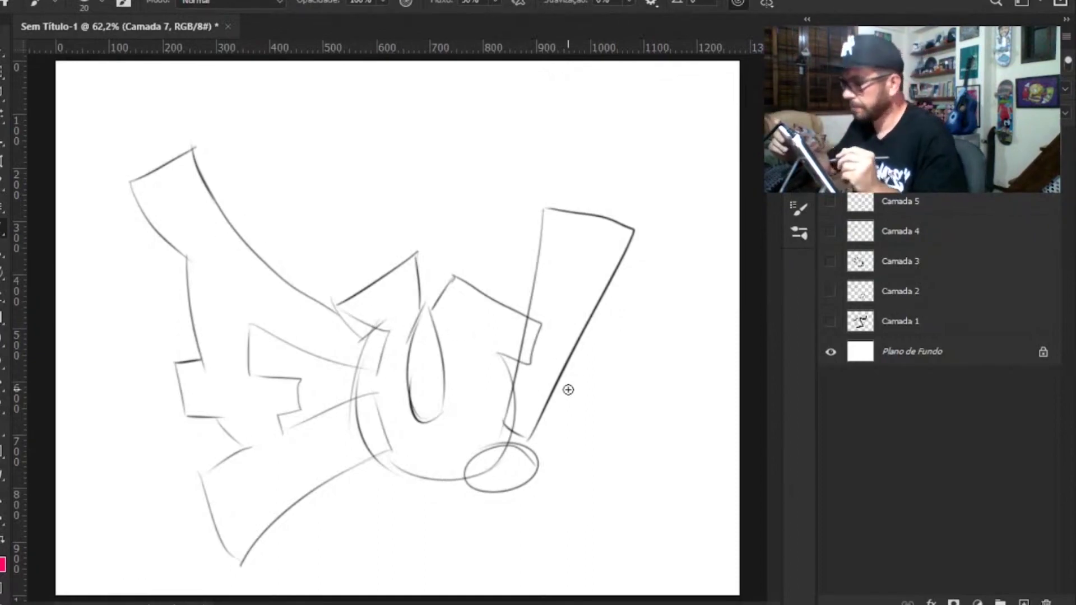
mouse_move(283, 276)
mouse_down()
mouse_move(182, 149)
mouse_move(198, 143)
mouse_move(107, 200)
mouse_move(150, 278)
mouse_move(181, 209)
mouse_up()
key(ctrl+z)
key(ctrl+z)
key(ctrl+z)
key(ctrl+z)
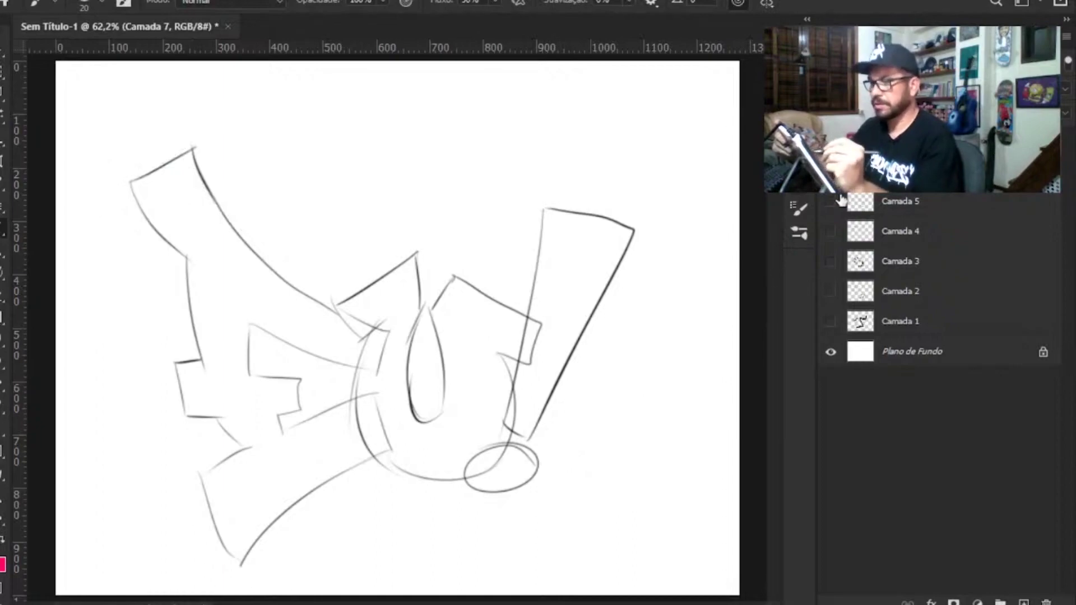
- Ink the E's protruding middle bar, lower spine and flared lower arm end with bold black strokes
drag(262, 444, 197, 479)
mouse_move(194, 441)
mouse_down()
mouse_move(132, 561)
mouse_move(284, 582)
mouse_move(264, 551)
mouse_move(273, 559)
mouse_move(262, 581)
mouse_move(134, 562)
mouse_move(191, 437)
mouse_move(211, 471)
mouse_move(254, 441)
mouse_move(211, 468)
mouse_move(226, 458)
mouse_move(220, 424)
mouse_move(180, 418)
mouse_move(154, 346)
mouse_move(169, 315)
mouse_move(220, 387)
mouse_move(173, 314)
mouse_move(147, 335)
mouse_up()
mouse_move(148, 335)
mouse_down()
mouse_move(187, 420)
mouse_move(176, 315)
mouse_up()
mouse_move(199, 364)
mouse_down()
mouse_move(185, 258)
mouse_move(197, 360)
mouse_up()
mouse_move(174, 315)
mouse_down()
mouse_move(143, 342)
mouse_move(182, 413)
mouse_up()
mouse_move(182, 413)
mouse_down()
mouse_move(155, 357)
mouse_move(185, 424)
mouse_up()
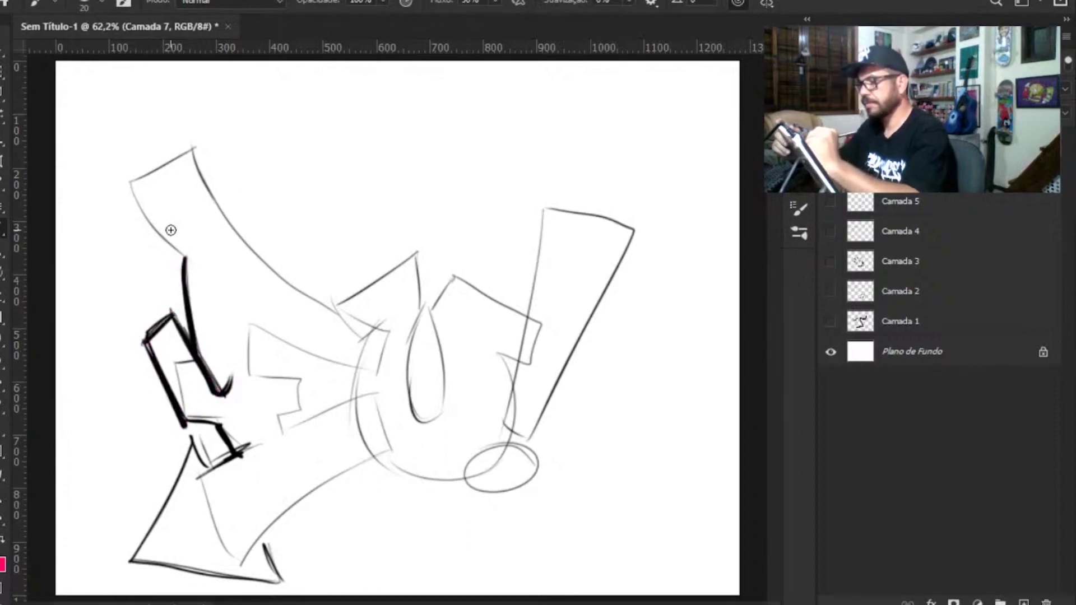
- Ink the E's squared upper arm end and curl its lower edge into the top of the spine
drag(183, 275, 184, 227)
drag(194, 149, 218, 213)
mouse_move(194, 147)
mouse_down()
mouse_move(123, 182)
mouse_move(140, 293)
mouse_move(180, 276)
mouse_move(125, 172)
mouse_up()
mouse_move(179, 274)
mouse_down()
mouse_move(183, 227)
mouse_move(199, 242)
mouse_up()
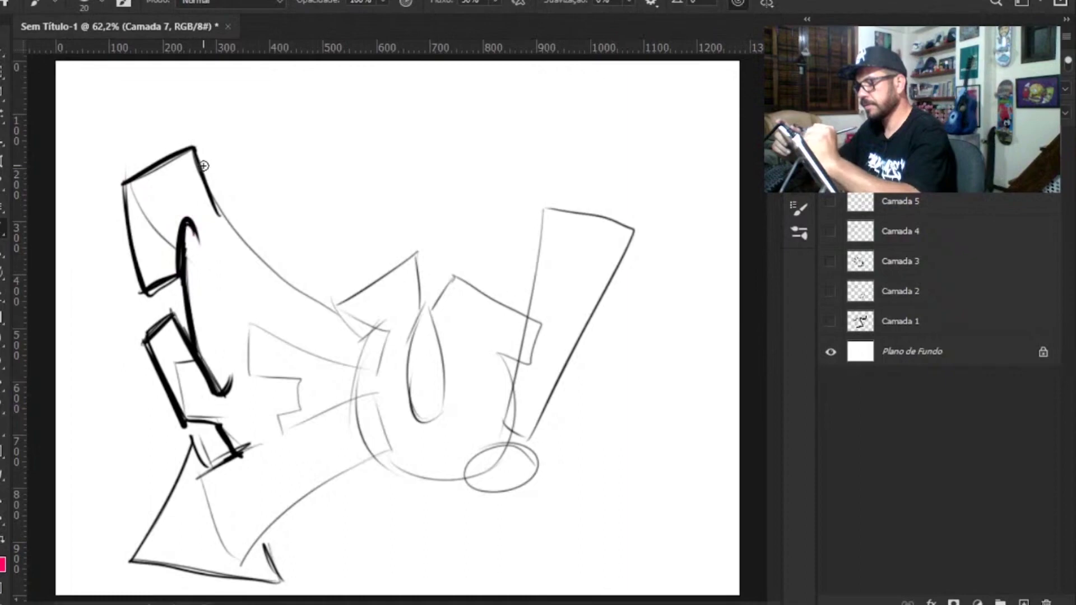
- Ink the long sweeping edge of the E's upper arm and the stepped inner contour beneath it
drag(203, 165, 300, 305)
mouse_move(218, 202)
mouse_down()
mouse_move(252, 250)
mouse_move(384, 318)
mouse_move(325, 300)
mouse_move(392, 331)
mouse_move(382, 365)
mouse_up()
mouse_move(253, 330)
mouse_down()
mouse_move(335, 362)
mouse_move(385, 359)
mouse_move(393, 335)
mouse_move(314, 305)
mouse_move(212, 169)
mouse_up()
drag(230, 229, 198, 150)
mouse_move(251, 330)
mouse_down()
mouse_move(264, 373)
mouse_move(302, 386)
mouse_move(297, 414)
mouse_move(266, 420)
mouse_move(291, 411)
mouse_move(296, 381)
mouse_move(252, 370)
mouse_up()
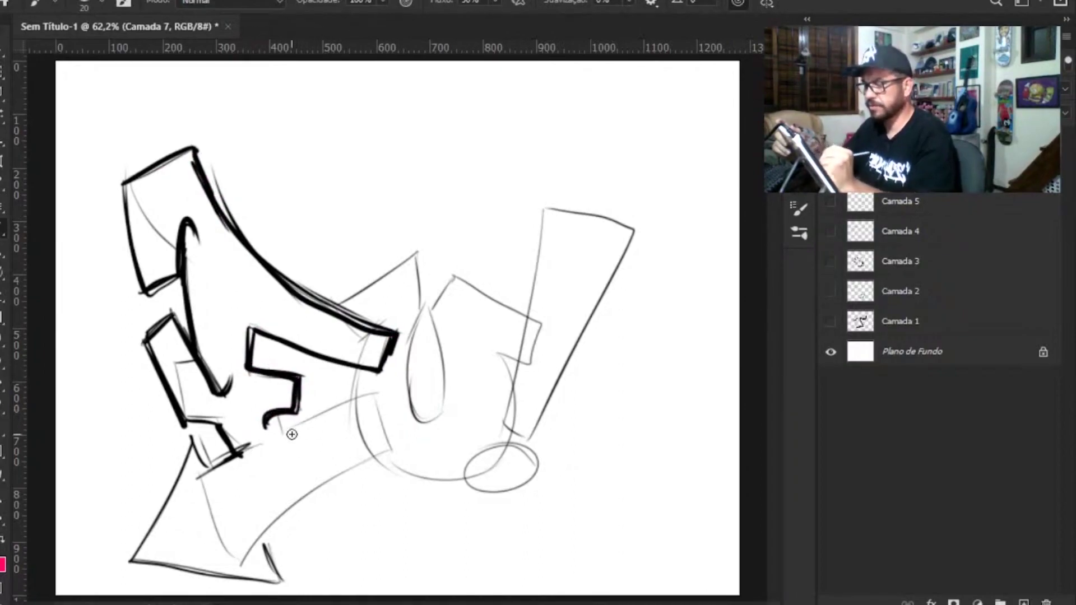
- Ink both edges of the E's lower arm and close the gap between its arms with a short curved stroke
mouse_move(284, 440)
mouse_down()
mouse_move(305, 415)
mouse_move(384, 393)
mouse_move(287, 439)
mouse_up()
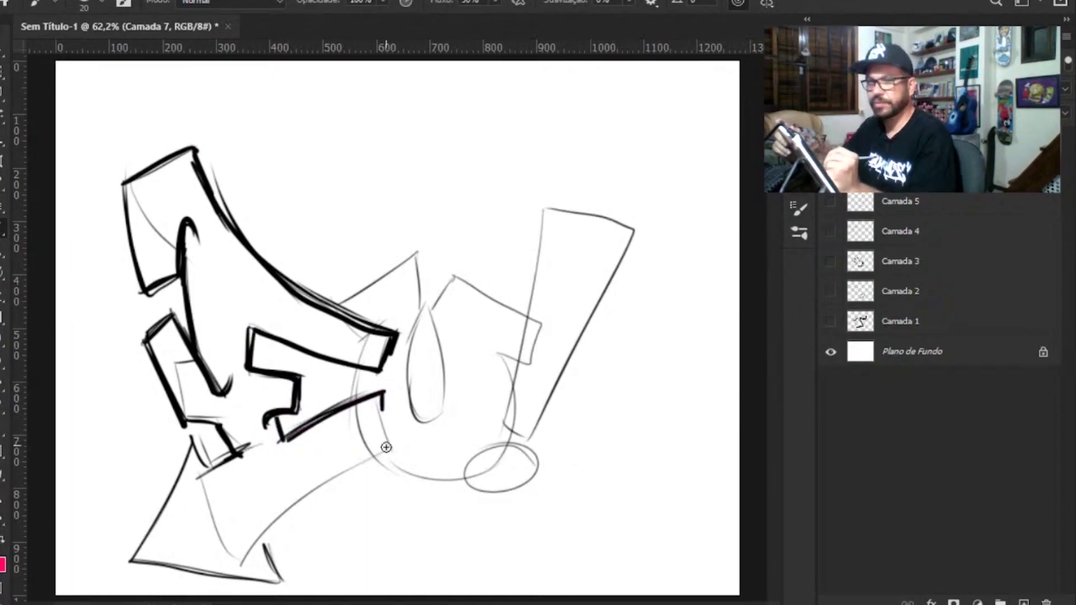
mouse_move(245, 452)
mouse_down()
mouse_move(204, 474)
mouse_move(191, 445)
mouse_move(137, 553)
mouse_move(158, 524)
mouse_move(139, 555)
mouse_move(281, 579)
mouse_move(216, 576)
mouse_move(275, 577)
mouse_move(264, 536)
mouse_move(377, 460)
mouse_up()
mouse_move(263, 539)
mouse_down()
mouse_move(397, 441)
mouse_move(266, 541)
mouse_up()
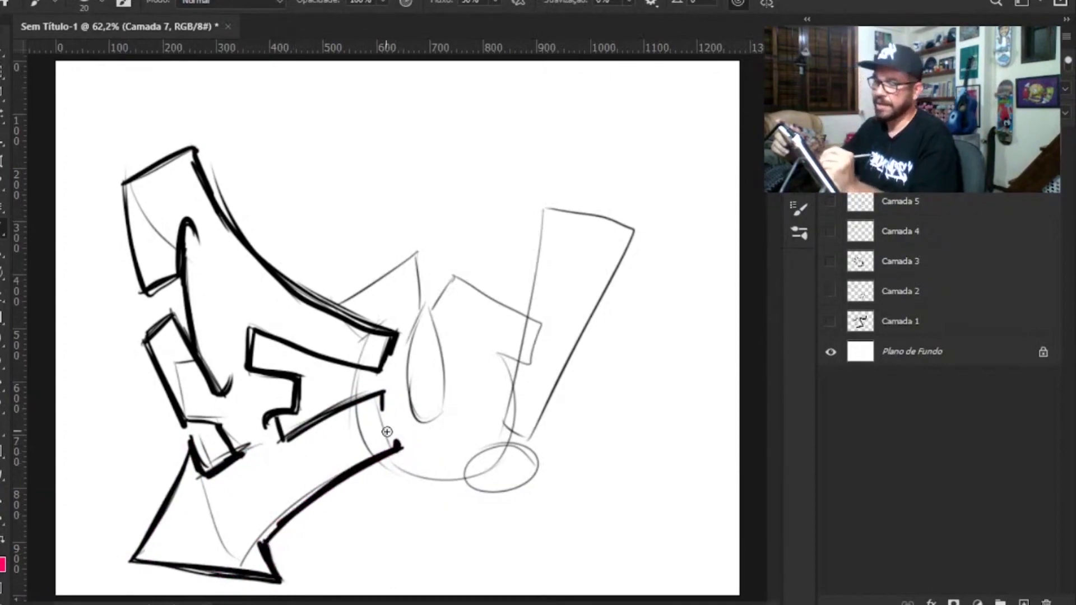
drag(359, 364, 357, 400)
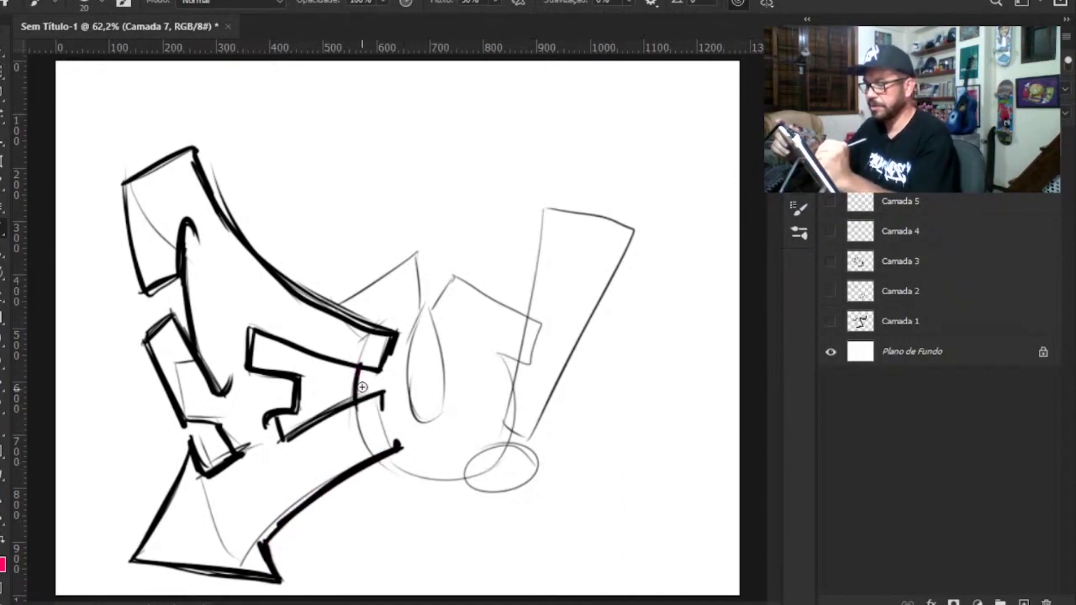
- Ink the U with a pointed left tip, a narrow inner loop, a rounded base and a tall peak sweeping right
mouse_move(325, 305)
mouse_down()
mouse_move(429, 231)
mouse_move(414, 238)
mouse_move(427, 309)
mouse_move(412, 353)
mouse_move(418, 434)
mouse_move(434, 426)
mouse_move(463, 261)
mouse_move(447, 293)
mouse_move(487, 239)
mouse_move(522, 319)
mouse_move(547, 340)
mouse_move(533, 422)
mouse_move(503, 345)
mouse_up()
key(ctrl+z)
key(ctrl+z)
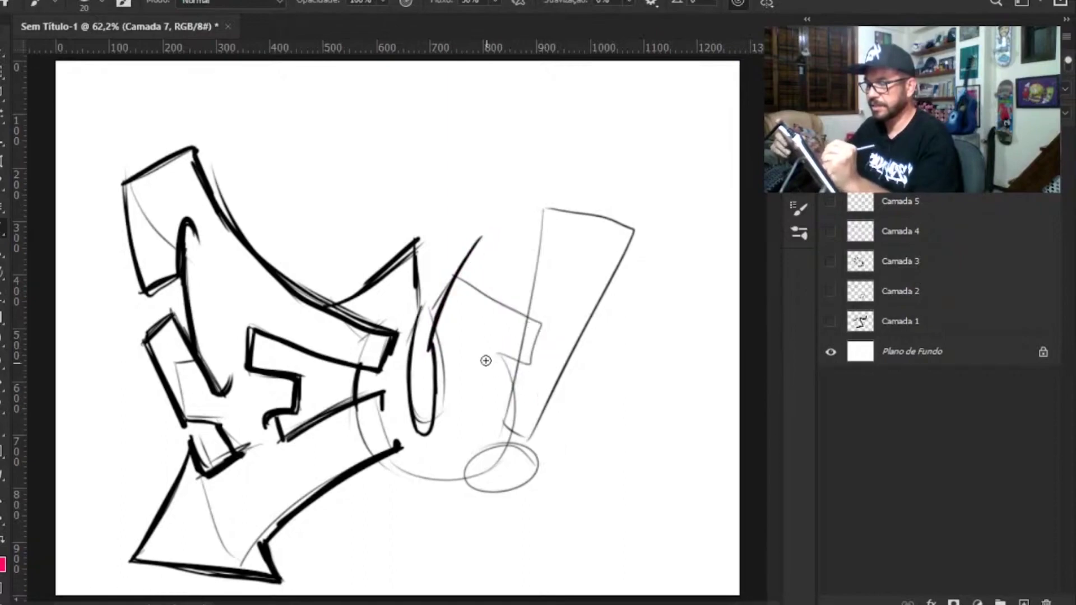
key(ctrl+z)
mouse_move(430, 357)
mouse_down()
mouse_move(430, 328)
mouse_move(496, 190)
mouse_move(591, 377)
mouse_move(632, 410)
mouse_move(577, 384)
mouse_move(514, 333)
mouse_move(508, 445)
mouse_move(448, 470)
mouse_move(387, 458)
mouse_move(500, 439)
mouse_move(512, 355)
mouse_move(492, 464)
mouse_move(437, 475)
mouse_up()
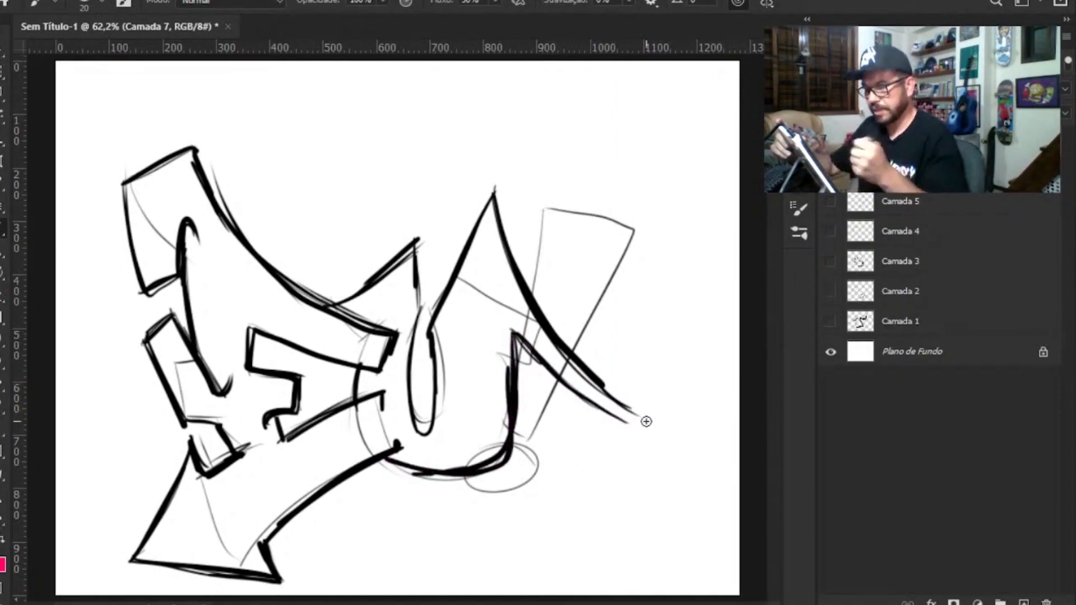
- End the U's sweeping right extension in a large arrowhead
mouse_move(593, 405)
mouse_down()
mouse_move(679, 441)
mouse_move(599, 407)
mouse_move(689, 438)
mouse_move(698, 413)
mouse_up()
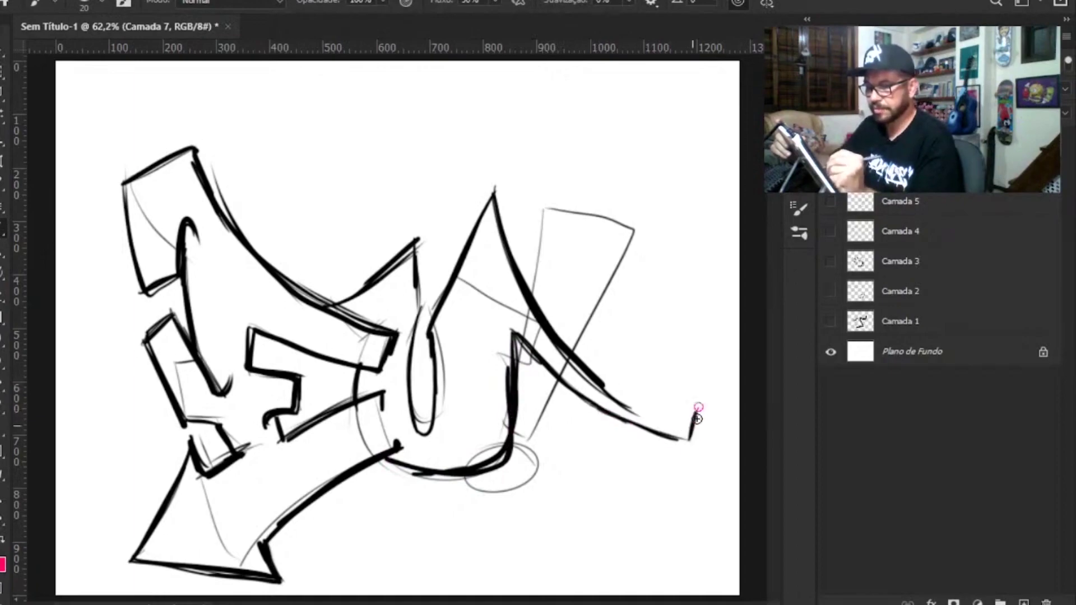
mouse_move(608, 377)
mouse_down()
mouse_move(684, 308)
mouse_move(695, 381)
mouse_up()
mouse_move(695, 381)
mouse_down()
mouse_move(707, 420)
mouse_move(683, 315)
mouse_move(610, 372)
mouse_move(628, 407)
mouse_up()
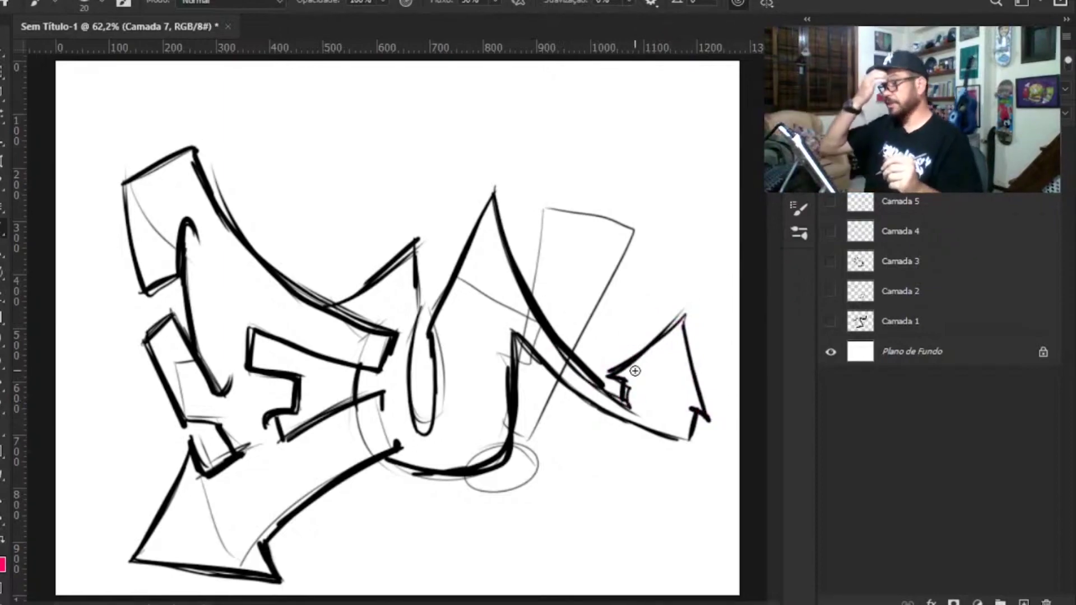
- Thicken the outlines of the U's left tip, inner loop and rounded base, and of the E's upper arm end
mouse_move(431, 331)
mouse_down()
mouse_move(420, 432)
mouse_move(413, 246)
mouse_move(413, 263)
mouse_move(408, 249)
mouse_move(351, 295)
mouse_up()
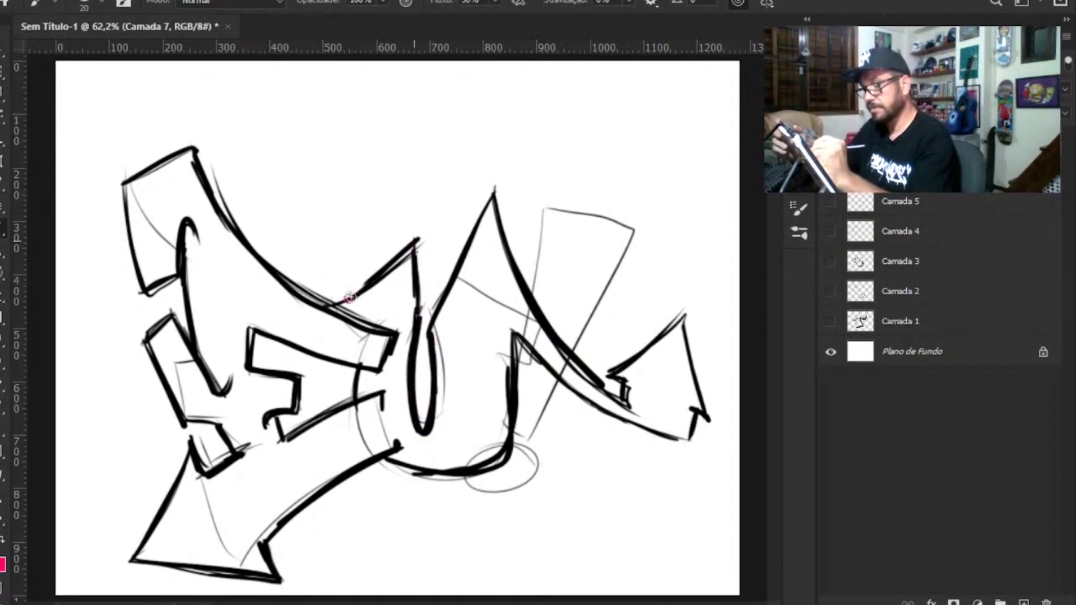
drag(387, 264, 336, 306)
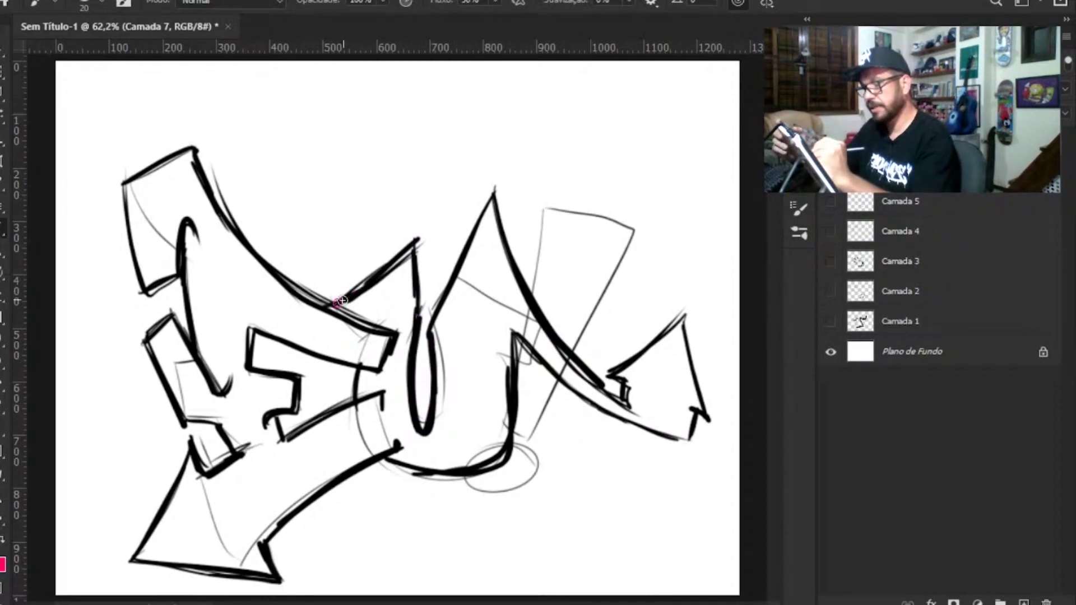
drag(415, 244, 420, 332)
mouse_move(359, 365)
mouse_down()
mouse_move(353, 396)
mouse_move(380, 371)
mouse_up()
mouse_move(380, 371)
mouse_down()
mouse_move(387, 349)
mouse_move(380, 368)
mouse_up()
mouse_move(381, 458)
mouse_down()
mouse_move(431, 475)
mouse_move(511, 452)
mouse_up()
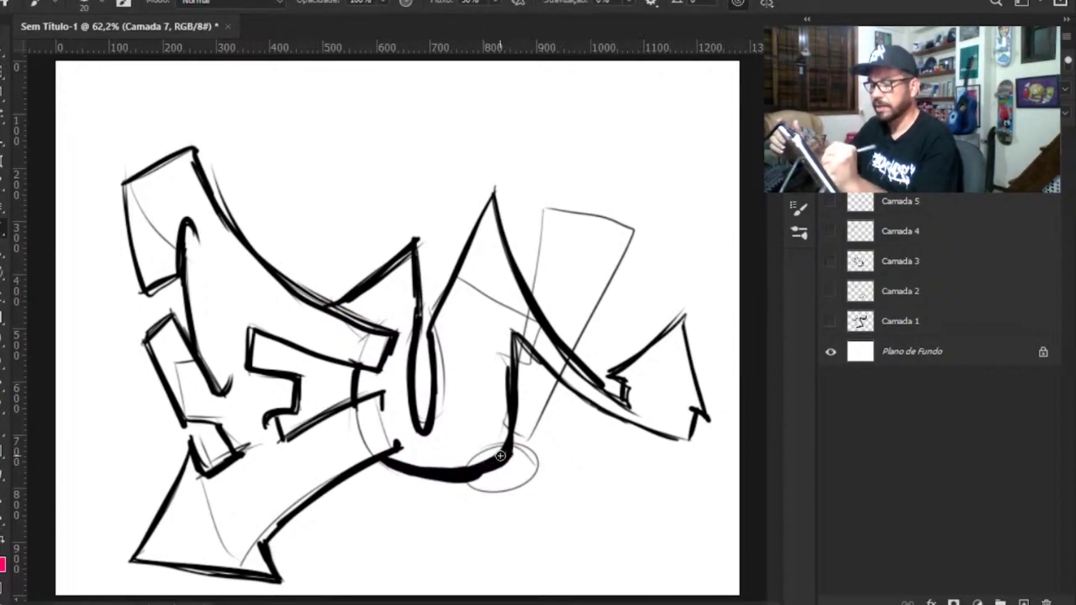
- Thicken the lower edge of the U's right extension and the outline of its arrowhead
mouse_move(515, 337)
mouse_down()
mouse_move(552, 378)
mouse_move(593, 399)
mouse_up()
drag(530, 356, 606, 420)
mouse_move(560, 381)
mouse_down()
mouse_move(594, 413)
mouse_move(577, 392)
mouse_move(650, 439)
mouse_up()
mouse_move(589, 400)
mouse_down()
mouse_move(670, 442)
mouse_move(692, 441)
mouse_move(710, 421)
mouse_up()
mouse_move(684, 321)
mouse_down()
mouse_move(694, 354)
mouse_move(686, 316)
mouse_move(602, 378)
mouse_move(614, 283)
mouse_up()
- Ink the exclamation mark's bar behind the U's extension and its oval dot, erasing the U's base where the dot overlaps
mouse_move(566, 367)
mouse_down()
mouse_move(632, 240)
mouse_move(616, 223)
mouse_move(548, 207)
mouse_up()
mouse_move(636, 236)
mouse_down()
mouse_move(547, 208)
mouse_move(532, 305)
mouse_up()
drag(547, 208, 535, 300)
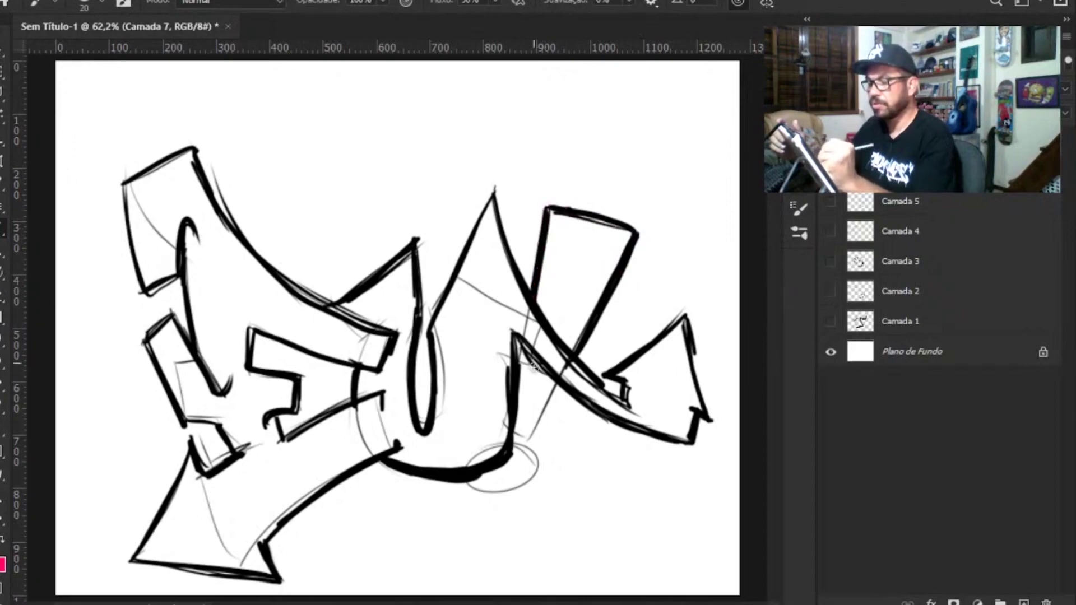
mouse_move(513, 443)
mouse_down()
mouse_move(488, 480)
mouse_move(465, 476)
mouse_up()
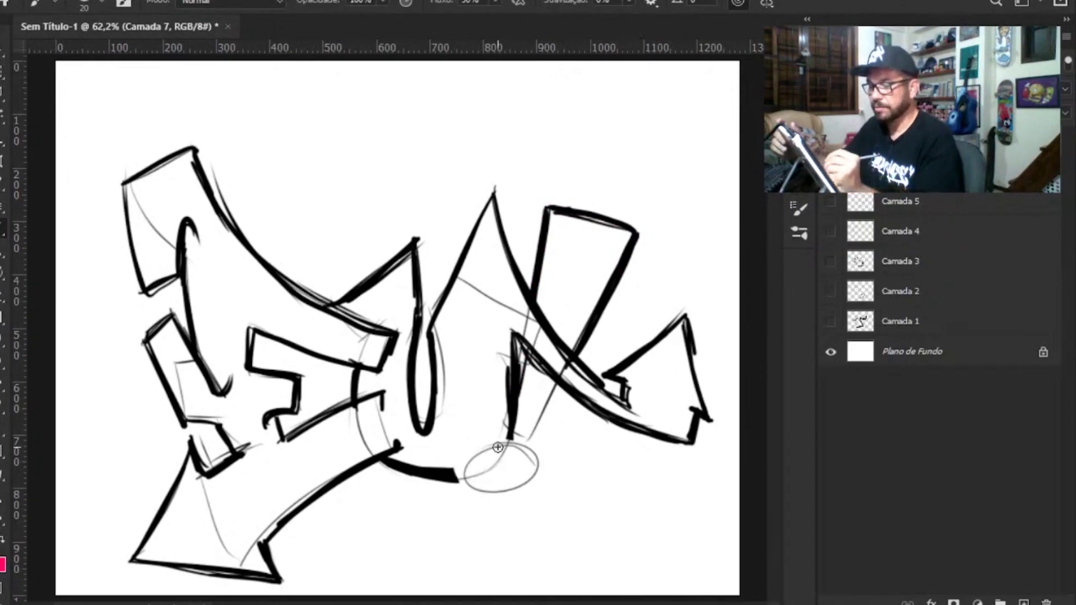
mouse_move(529, 453)
mouse_down()
mouse_move(482, 447)
mouse_move(530, 465)
mouse_move(511, 489)
mouse_move(464, 464)
mouse_move(490, 491)
mouse_move(515, 448)
mouse_up()
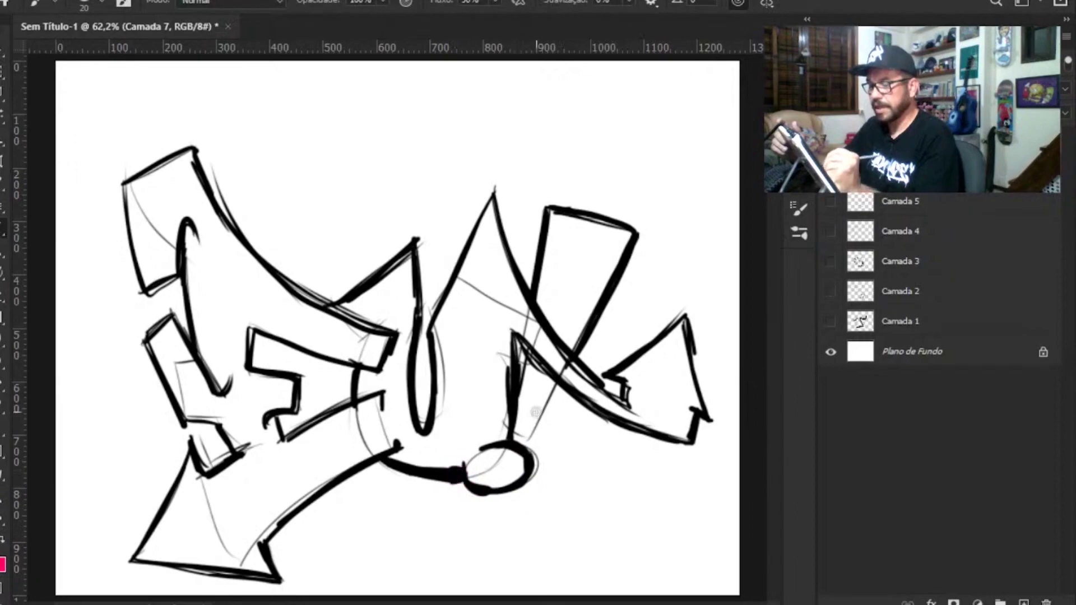
drag(569, 373, 536, 436)
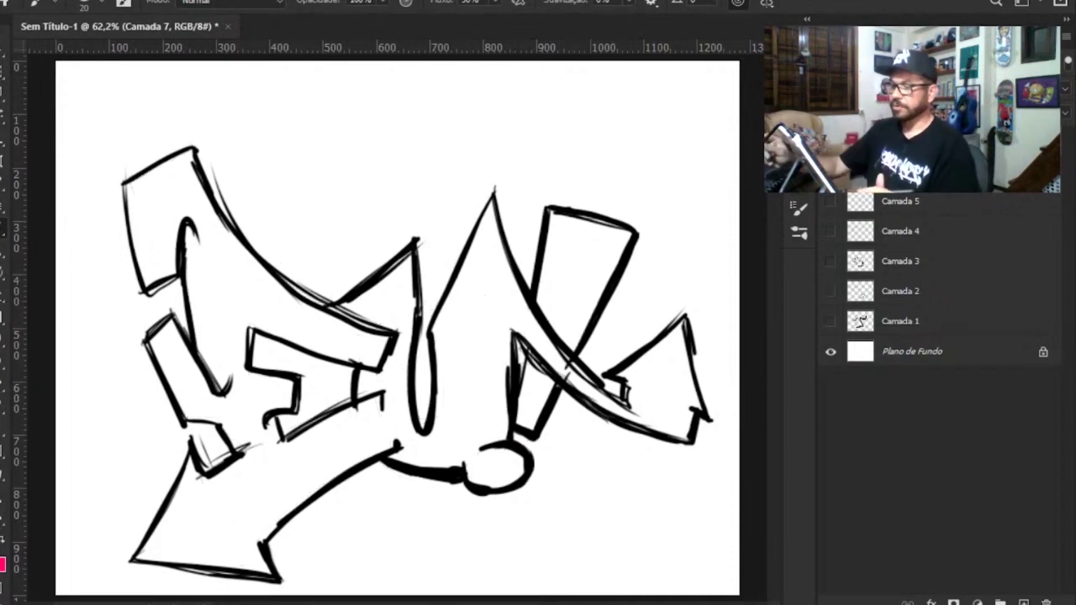
- Erase the overlapping lines inside the U's right extension, then redraw its edges and add a curled stroke inside the U
key(z)
mouse_move(600, 389)
mouse_down()
mouse_move(638, 396)
mouse_move(549, 362)
mouse_move(503, 315)
mouse_up()
key(e)
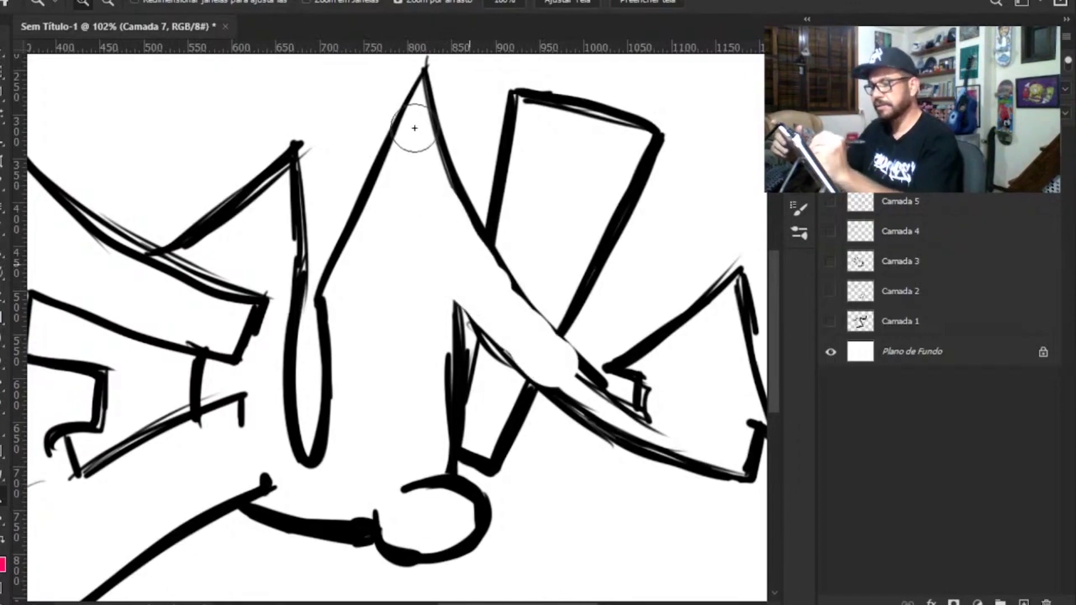
key(b)
mouse_move(574, 355)
mouse_down()
mouse_move(496, 251)
mouse_move(588, 372)
mouse_move(644, 418)
mouse_up()
mouse_move(454, 303)
mouse_down()
mouse_move(579, 402)
mouse_move(469, 314)
mouse_move(457, 324)
mouse_move(455, 302)
mouse_move(469, 325)
mouse_move(436, 284)
mouse_move(398, 303)
mouse_up()
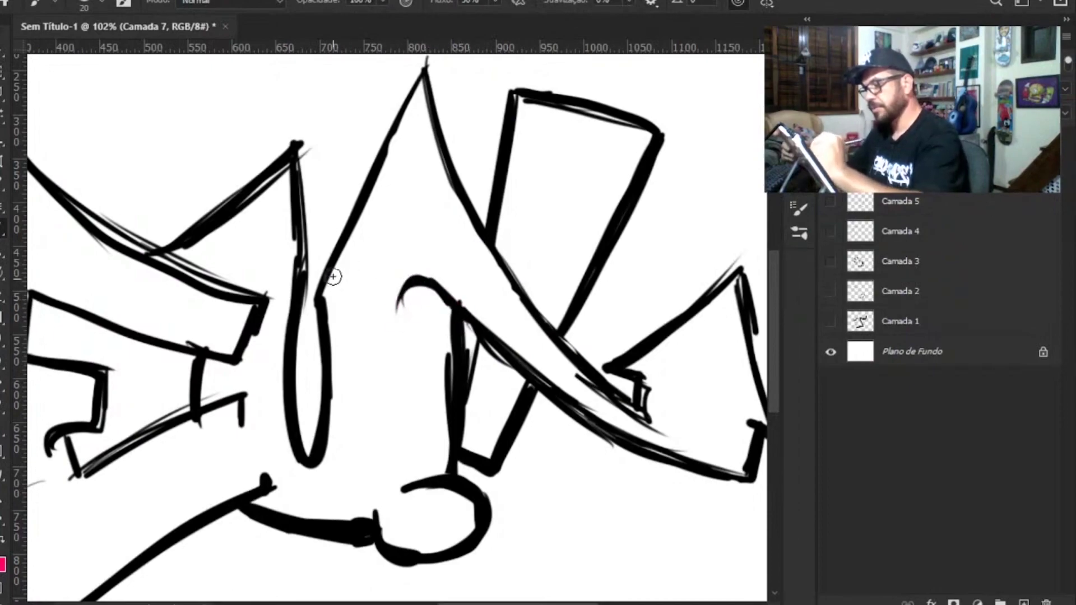
key(z)
drag(670, 336, 600, 348)
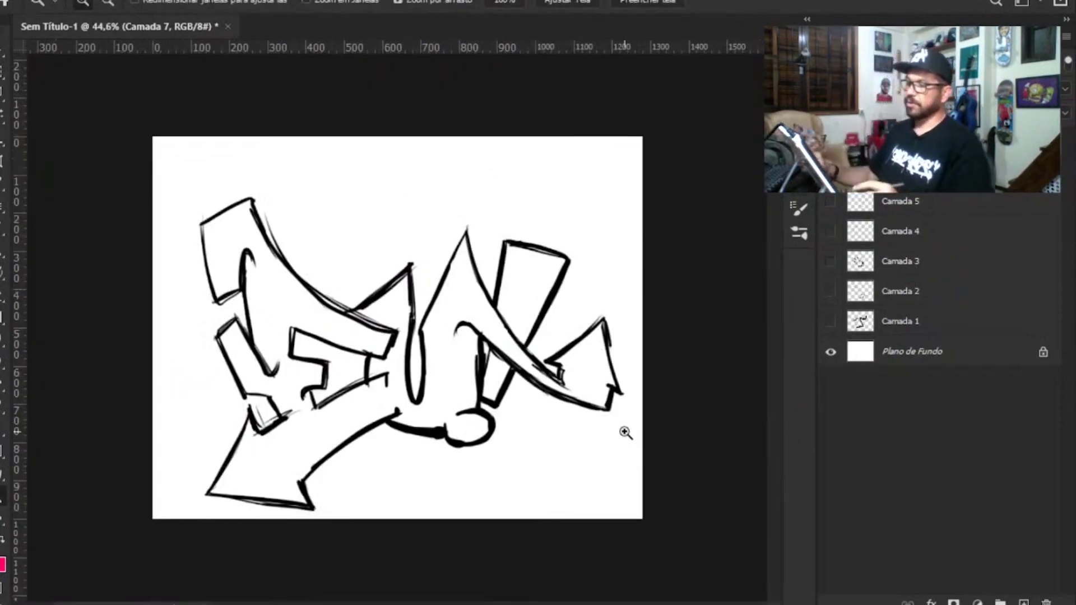
mouse_move(411, 475)
mouse_down()
mouse_move(563, 457)
mouse_move(538, 503)
mouse_up()
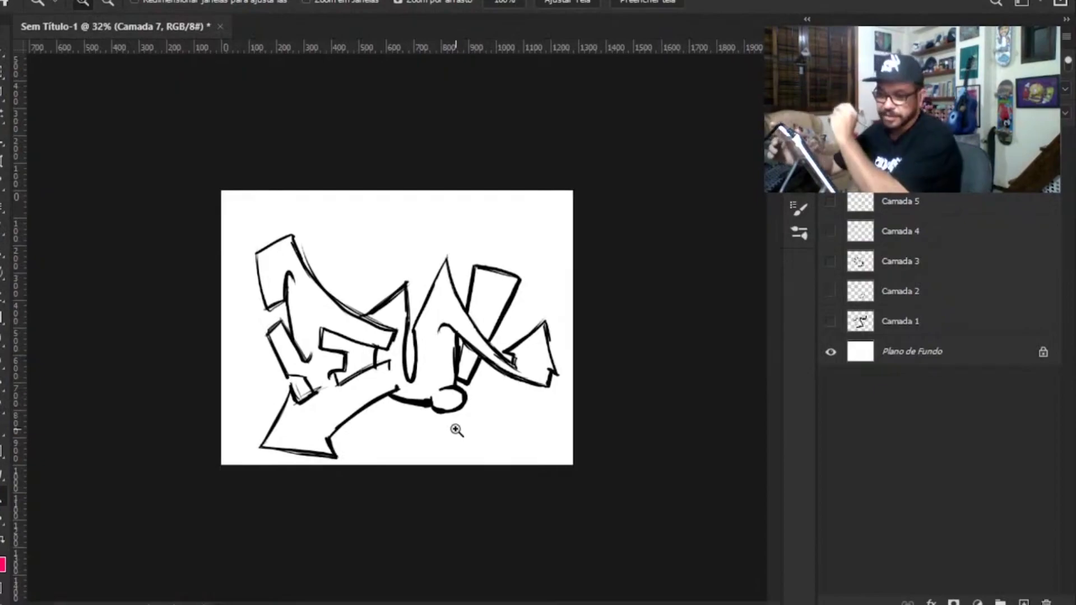
- Show and select the skeleton layer Camada 5, and add a long curved skeleton stroke sweeping beneath the letters through the exclamation dot
drag(384, 442, 432, 420)
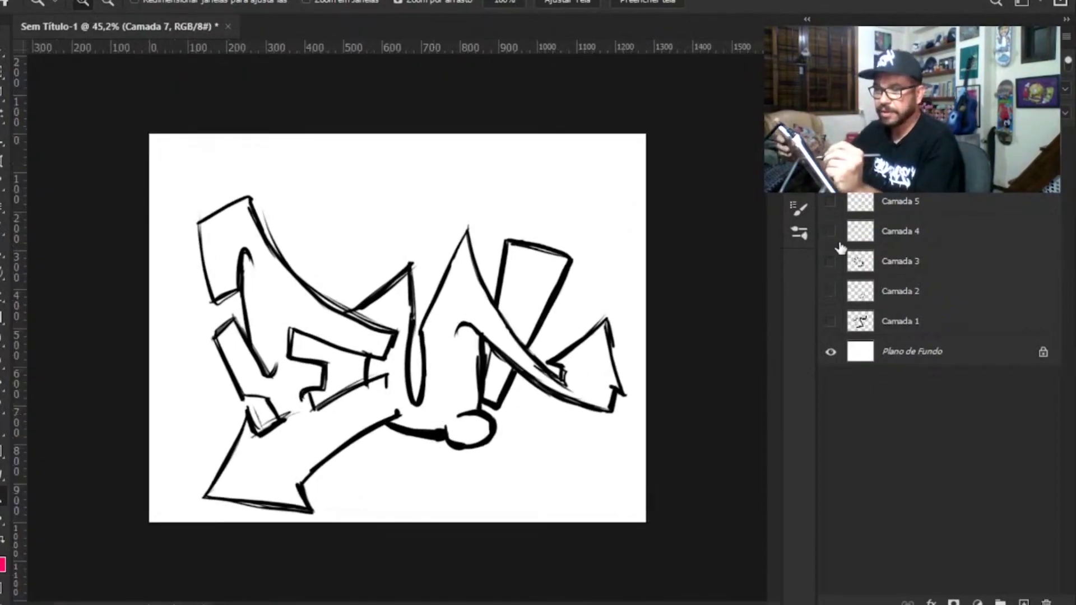
click(830, 231)
click(830, 231)
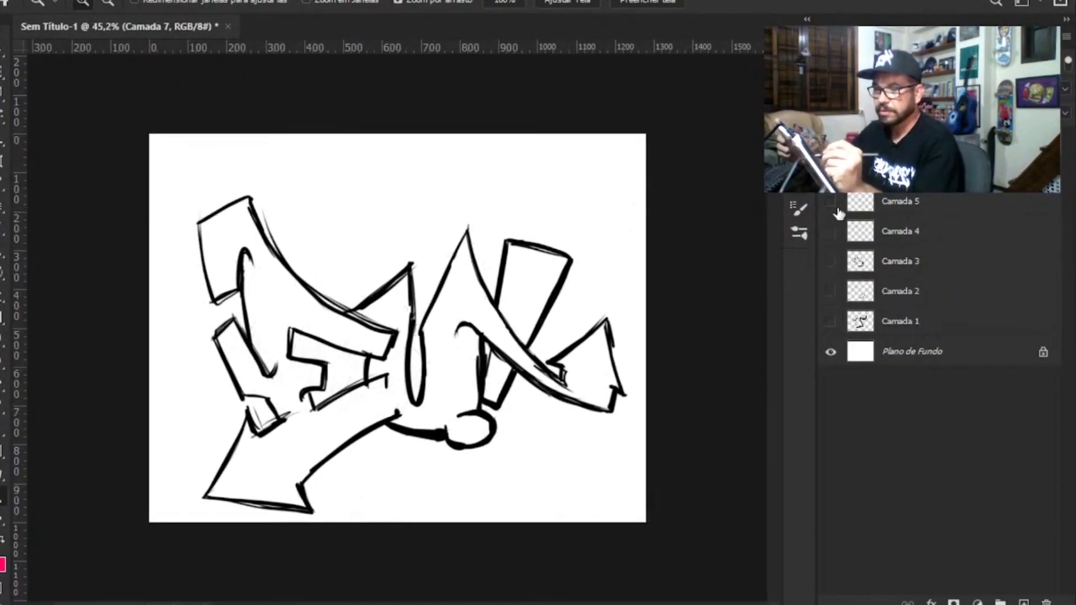
click(830, 202)
click(898, 206)
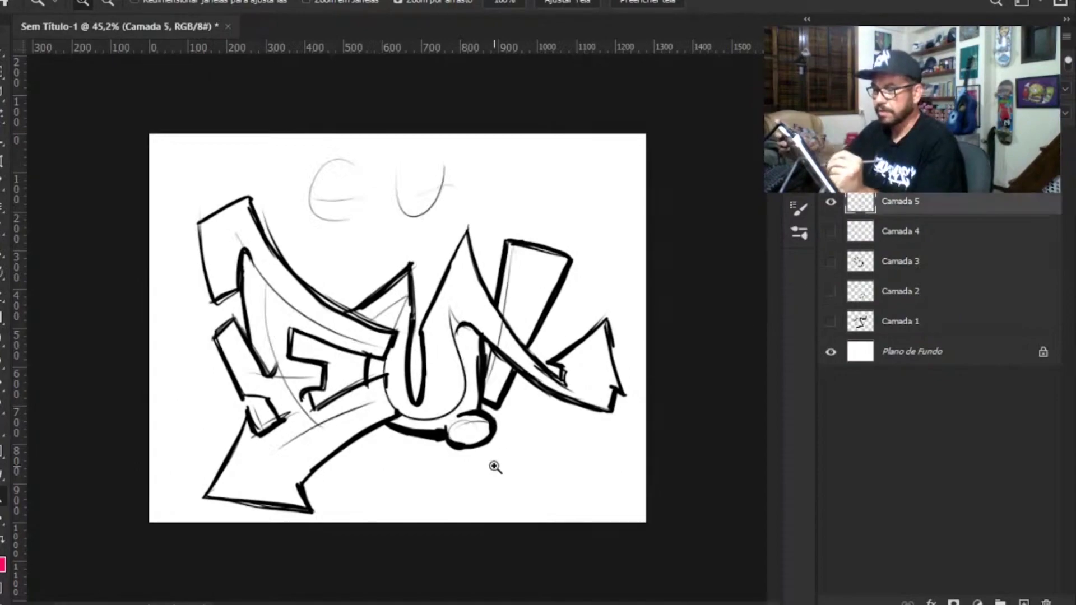
key(b)
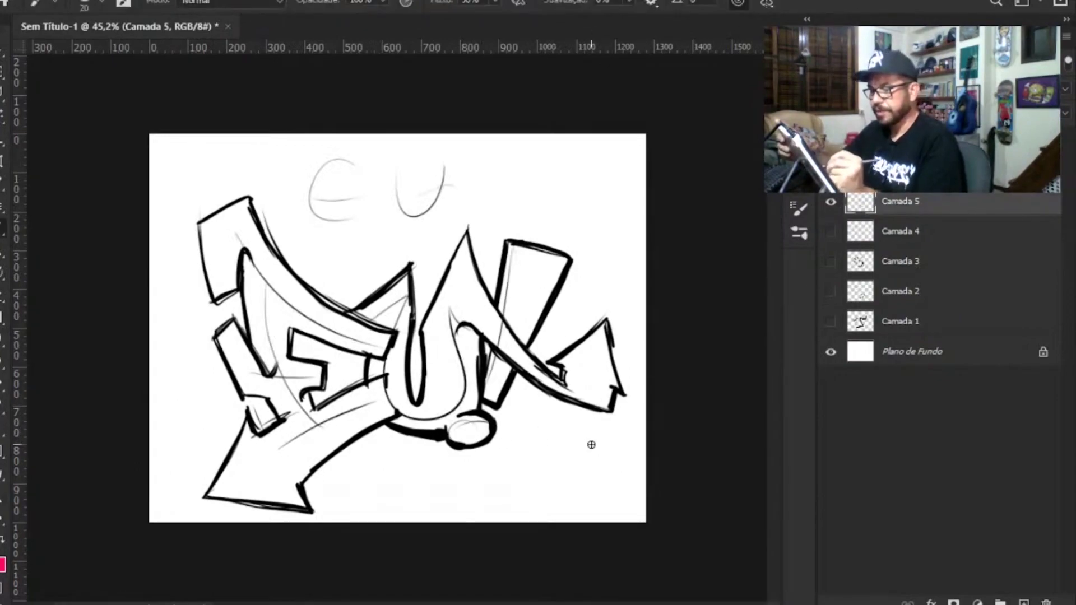
mouse_move(594, 456)
mouse_down()
mouse_move(283, 479)
mouse_move(168, 381)
mouse_up()
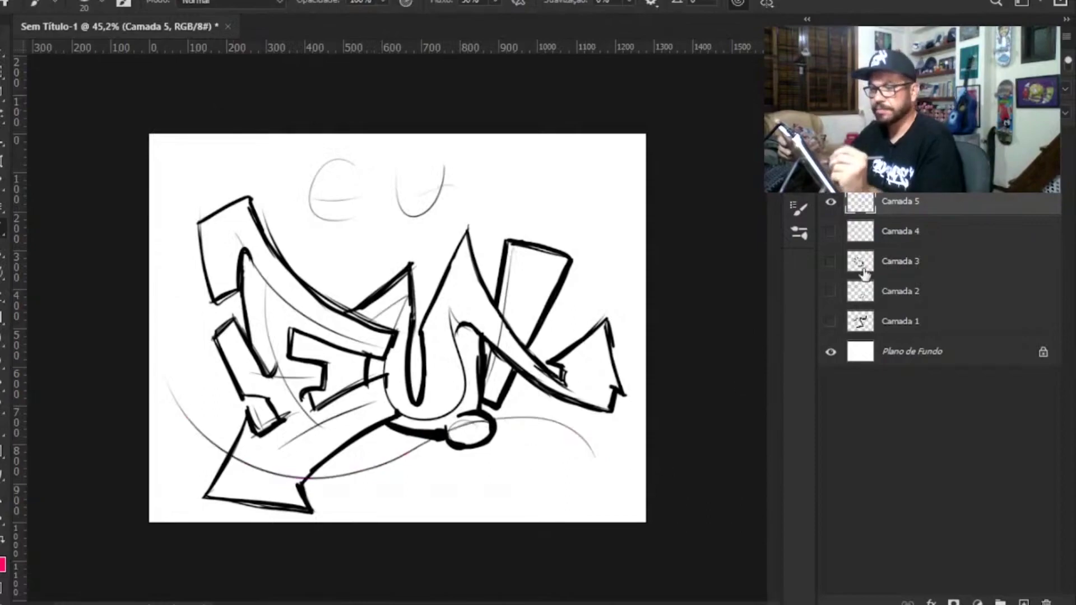
- On Camada 7, ink the block outline of the curved tail extending right from the exclamation mark's dot
click(897, 142)
key(z)
mouse_move(462, 478)
mouse_down()
mouse_move(477, 470)
mouse_move(624, 521)
mouse_move(684, 494)
mouse_move(488, 435)
mouse_up()
key(b)
drag(684, 493, 507, 432)
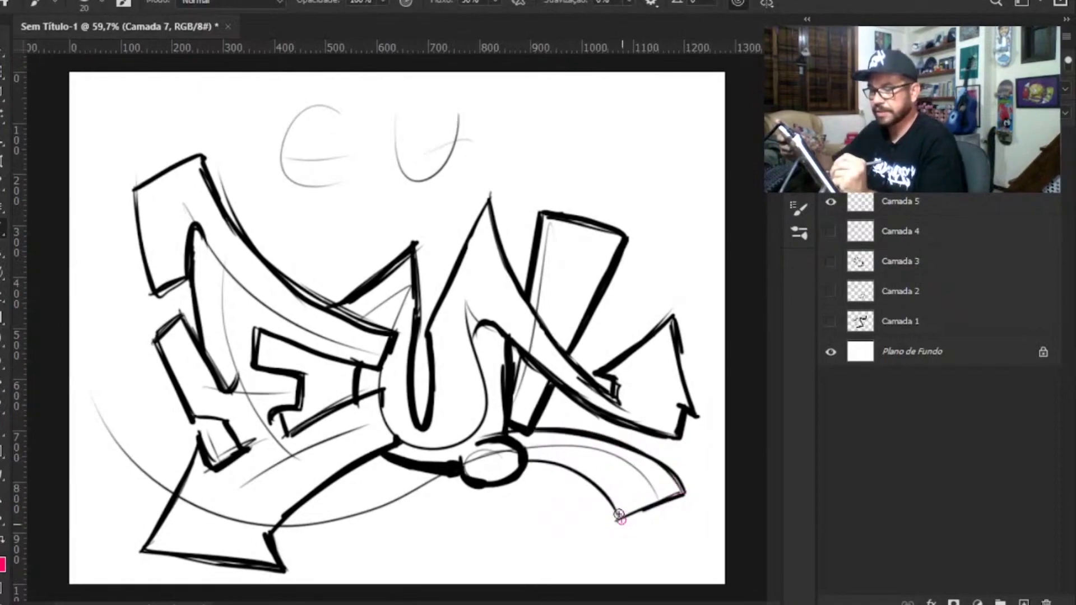
drag(620, 516, 530, 464)
- Ink the lower ribbon from the dot behind the E's arrow to its wide left end, then hide the skeleton layer
drag(465, 478, 253, 537)
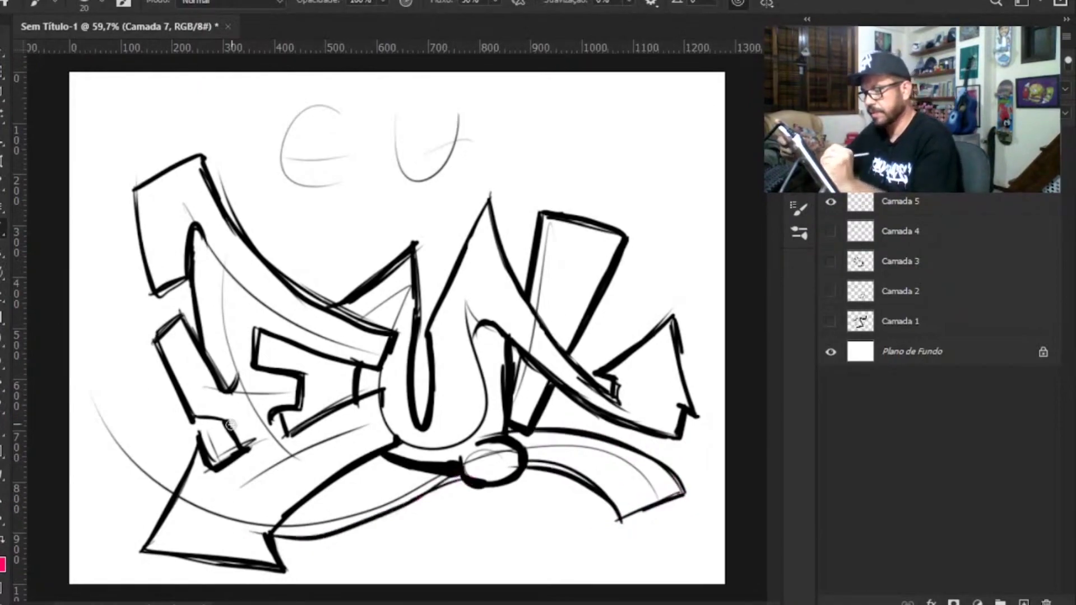
mouse_move(156, 510)
mouse_down()
mouse_move(70, 401)
mouse_move(135, 323)
mouse_move(191, 451)
mouse_up()
mouse_move(134, 330)
mouse_down()
mouse_move(168, 429)
mouse_move(194, 454)
mouse_up()
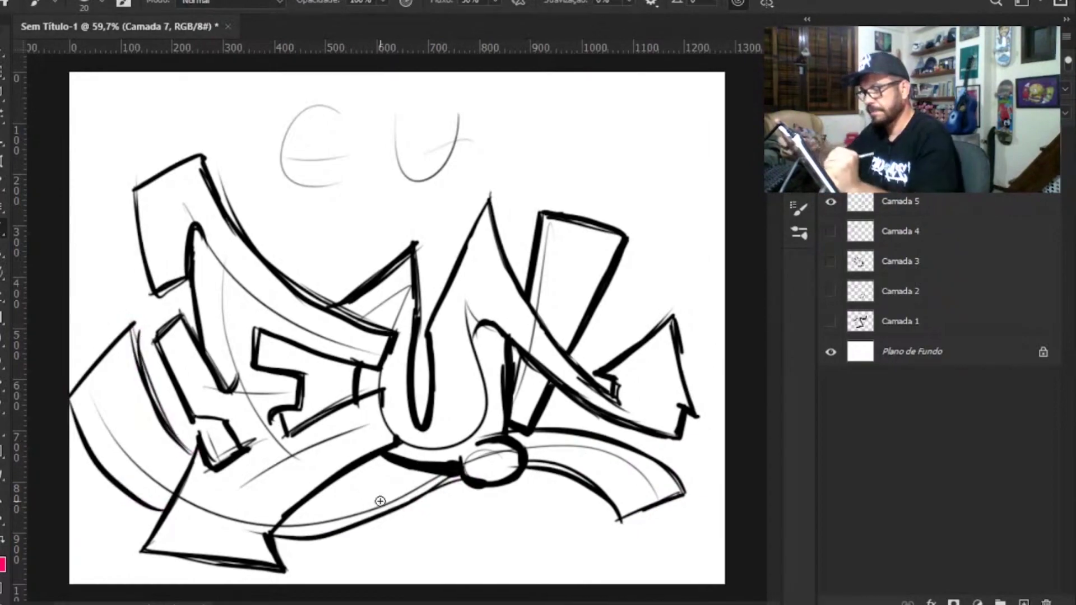
mouse_move(322, 489)
mouse_down()
mouse_move(422, 465)
mouse_move(323, 486)
mouse_up()
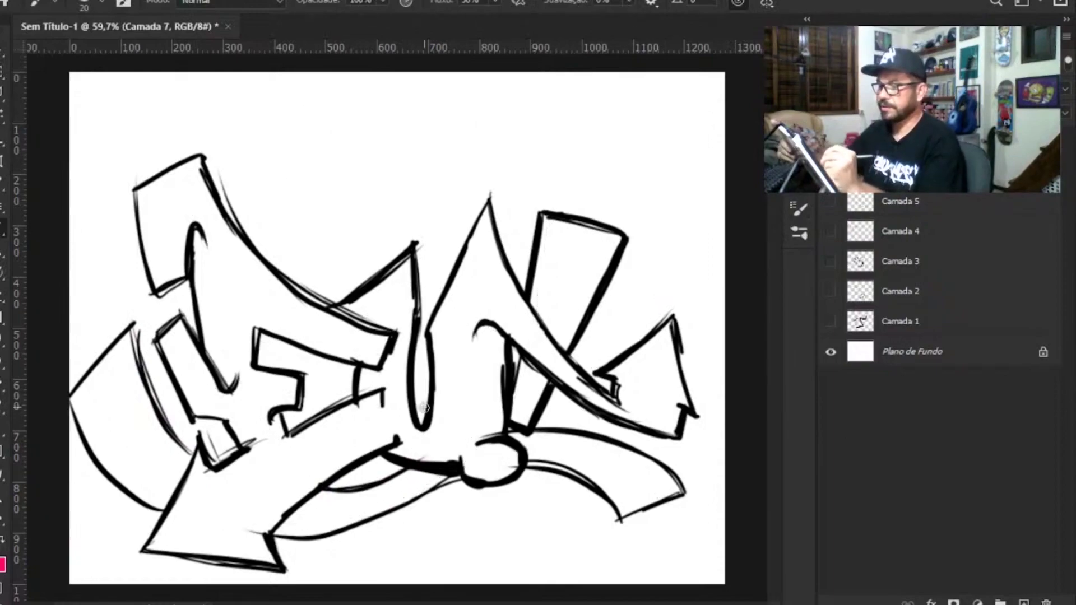
- Ink the end of the E's lower arm where it meets the U, and add short lines inside the U's inner loop
key(z)
drag(428, 402, 378, 478)
drag(443, 311, 505, 308)
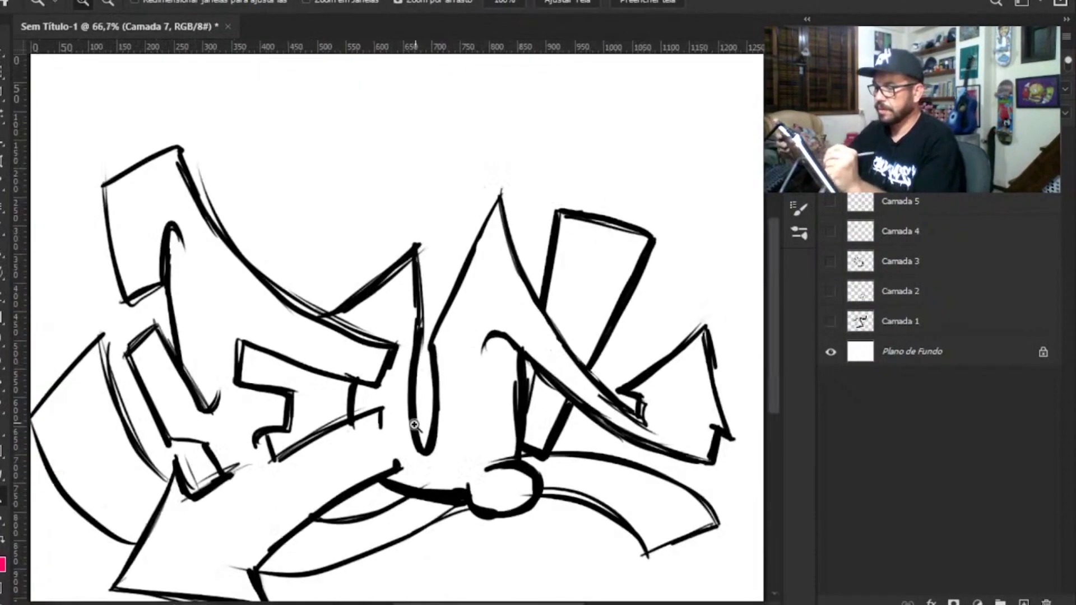
drag(414, 425, 471, 424)
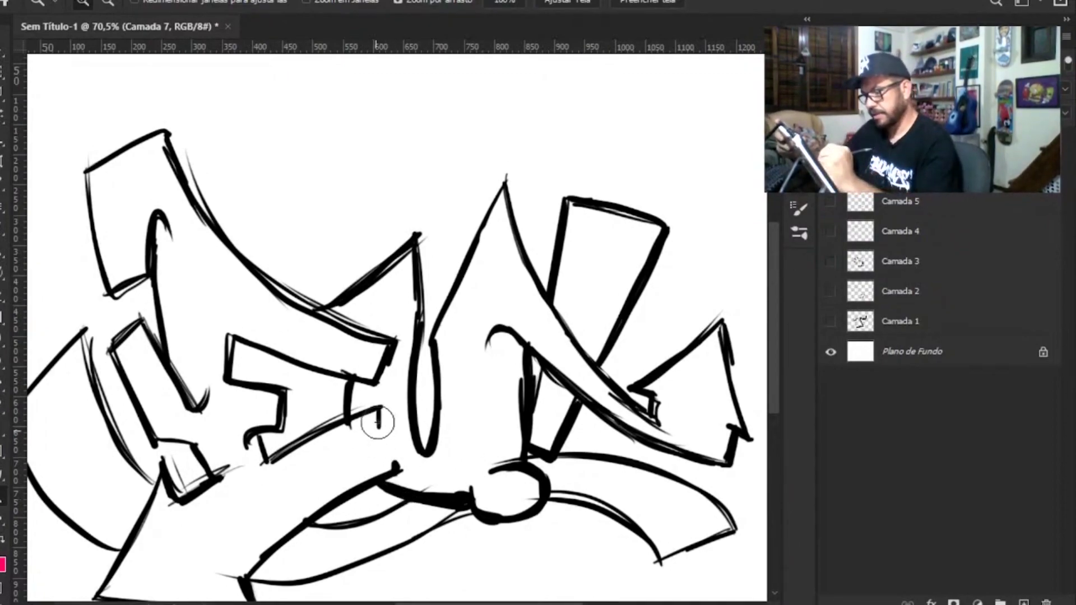
key(b)
drag(284, 454, 364, 414)
drag(378, 480, 398, 459)
drag(394, 449, 367, 405)
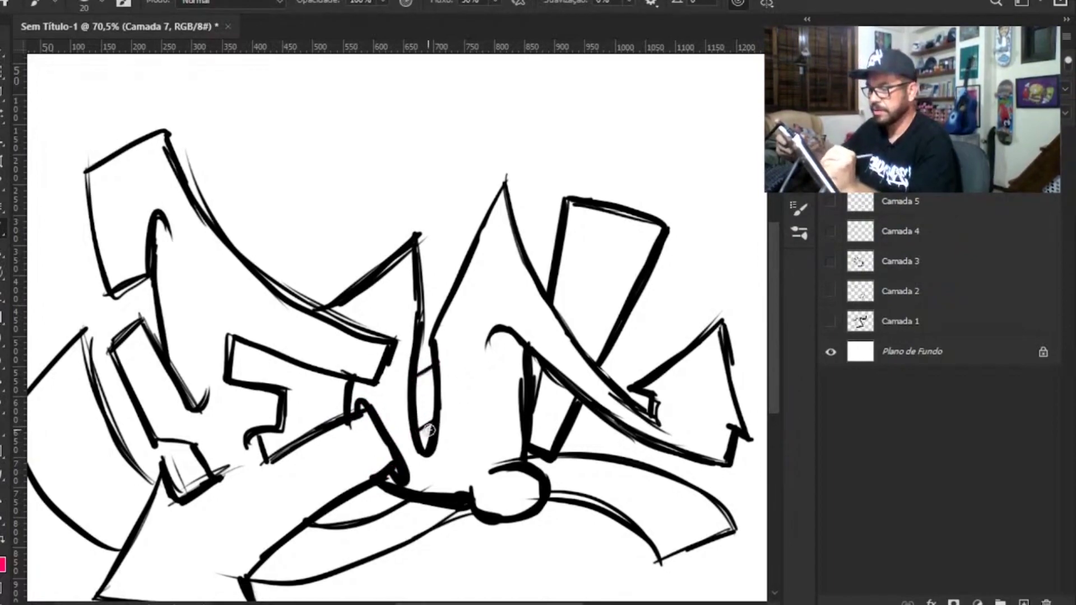
drag(436, 427, 416, 449)
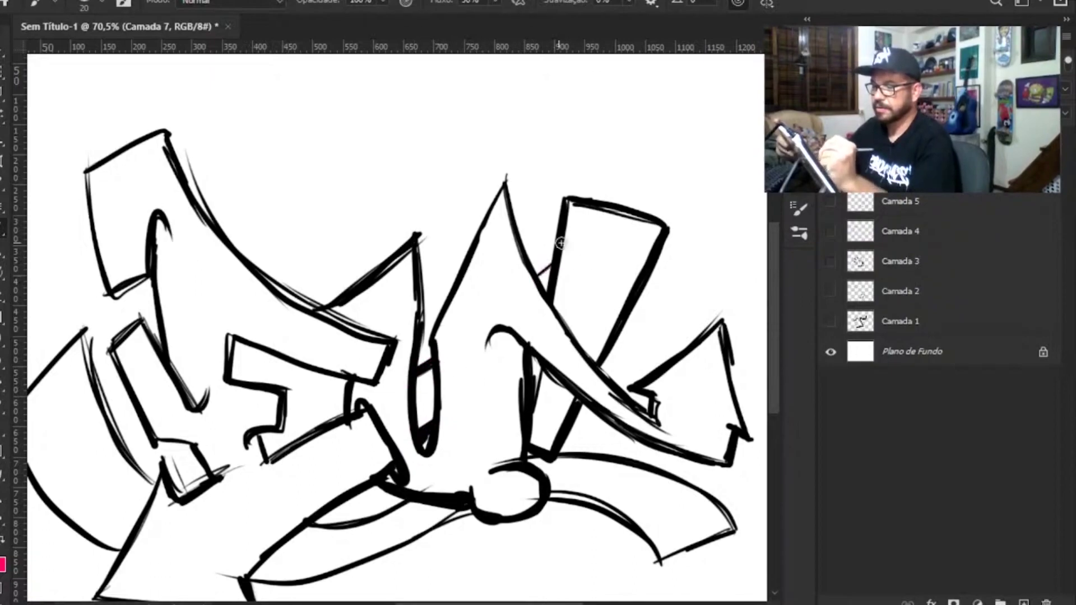
- Ink a large S-shaped ribbon rising from behind the exclamation bar and curling above the letters to a wide left end
mouse_move(554, 210)
mouse_down()
mouse_move(561, 167)
mouse_move(482, 170)
mouse_move(457, 197)
mouse_move(313, 273)
mouse_move(299, 123)
mouse_move(307, 263)
mouse_move(292, 135)
mouse_move(308, 102)
mouse_move(482, 94)
mouse_move(439, 149)
mouse_up()
mouse_move(523, 166)
mouse_down()
mouse_move(317, 273)
mouse_move(297, 109)
mouse_up()
mouse_move(440, 151)
mouse_down()
mouse_move(668, 129)
mouse_move(608, 197)
mouse_move(650, 147)
mouse_move(663, 76)
mouse_move(510, 112)
mouse_move(433, 145)
mouse_move(491, 87)
mouse_move(306, 110)
mouse_move(282, 196)
mouse_up()
mouse_move(398, 229)
mouse_down()
mouse_move(521, 158)
mouse_move(548, 216)
mouse_move(530, 256)
mouse_move(560, 230)
mouse_move(551, 221)
mouse_move(542, 243)
mouse_move(563, 173)
mouse_move(561, 187)
mouse_move(465, 194)
mouse_move(510, 158)
mouse_move(361, 243)
mouse_move(288, 263)
mouse_up()
mouse_move(382, 188)
mouse_down()
mouse_move(408, 188)
mouse_move(389, 193)
mouse_move(426, 146)
mouse_move(406, 160)
mouse_move(473, 99)
mouse_move(421, 156)
mouse_move(426, 181)
mouse_move(457, 138)
mouse_up()
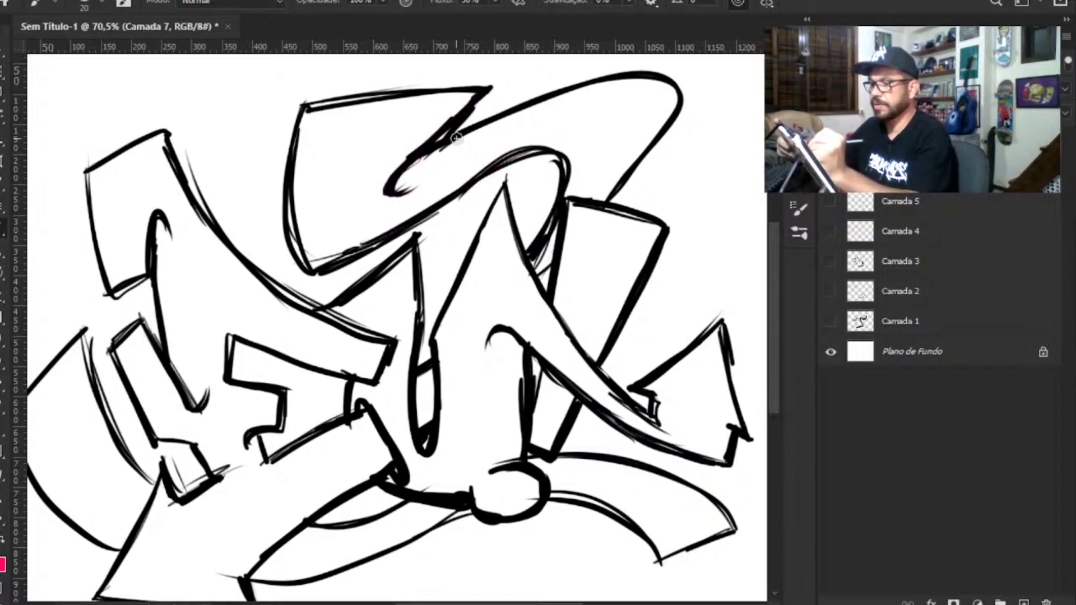
- Thicken the outline of the S-shaped ribbon's fold, underside and upper curve
mouse_move(474, 97)
mouse_down()
mouse_move(437, 89)
mouse_move(297, 126)
mouse_move(299, 249)
mouse_move(429, 227)
mouse_up()
drag(560, 167, 542, 234)
mouse_move(661, 141)
mouse_down()
mouse_move(615, 190)
mouse_move(667, 86)
mouse_move(441, 137)
mouse_move(486, 91)
mouse_up()
key(z)
drag(417, 303, 336, 389)
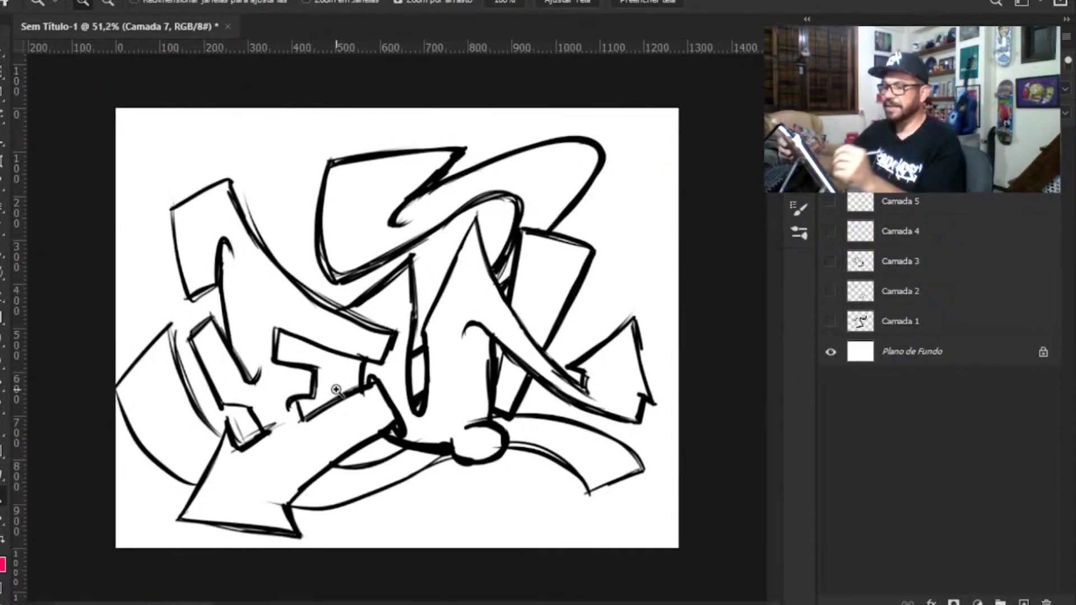
- Erase the lower edge of the E's arrow arm, redraw it more cleanly, and thicken the ribbon line beneath it
drag(335, 530, 384, 505)
key(e)
mouse_move(409, 424)
mouse_down()
mouse_move(320, 456)
mouse_move(263, 526)
mouse_up()
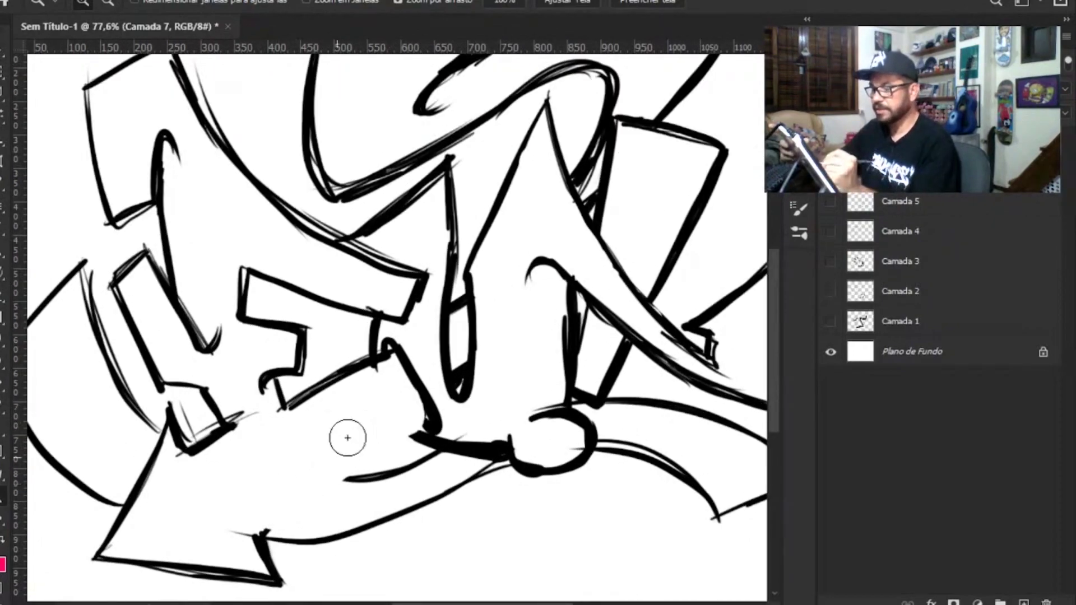
key(b)
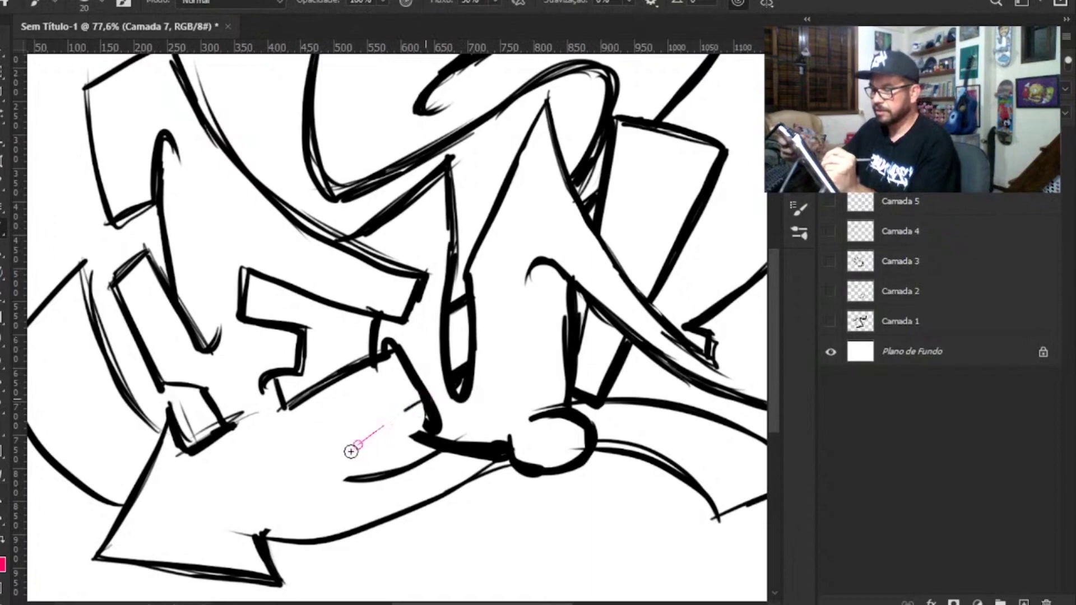
drag(421, 402, 294, 500)
mouse_move(428, 408)
mouse_down()
mouse_move(279, 509)
mouse_move(313, 472)
mouse_move(266, 529)
mouse_move(417, 410)
mouse_up()
mouse_move(448, 457)
mouse_down()
mouse_move(356, 484)
mouse_move(326, 480)
mouse_move(442, 453)
mouse_move(323, 472)
mouse_up()
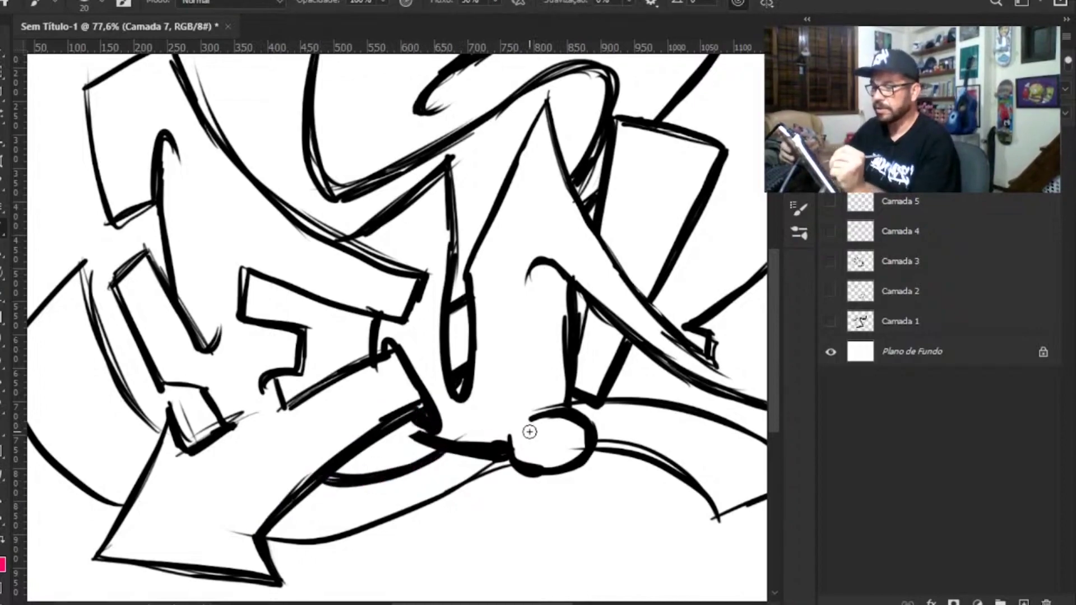
- Add a hatched thickness strip beneath the end of the E's upper-left tip
mouse_move(458, 463)
mouse_down()
mouse_move(335, 469)
mouse_move(440, 522)
mouse_up()
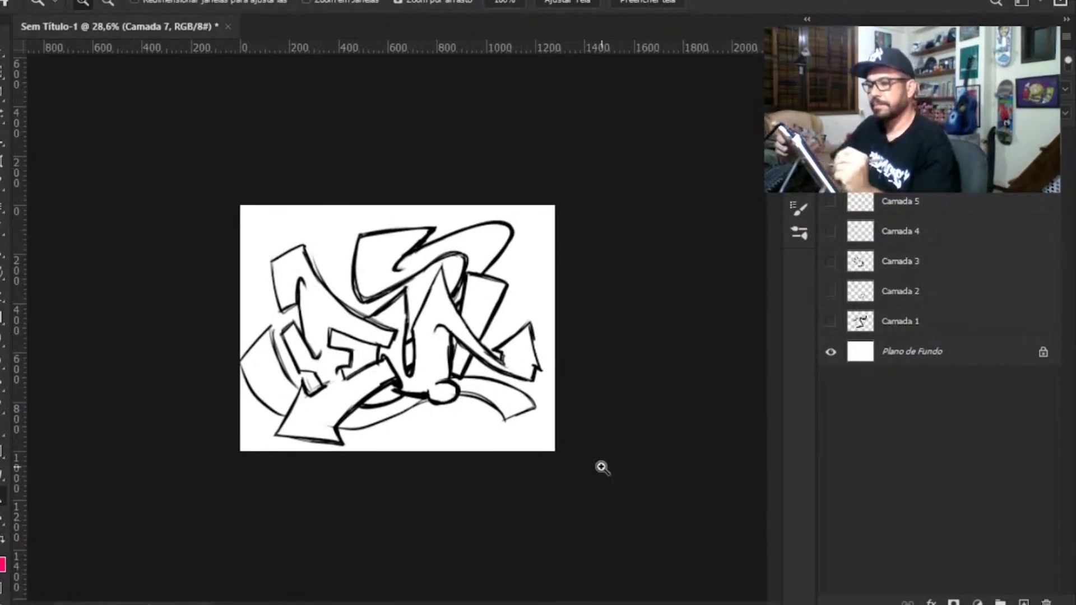
mouse_move(466, 367)
mouse_down()
mouse_move(533, 298)
mouse_move(571, 314)
mouse_up()
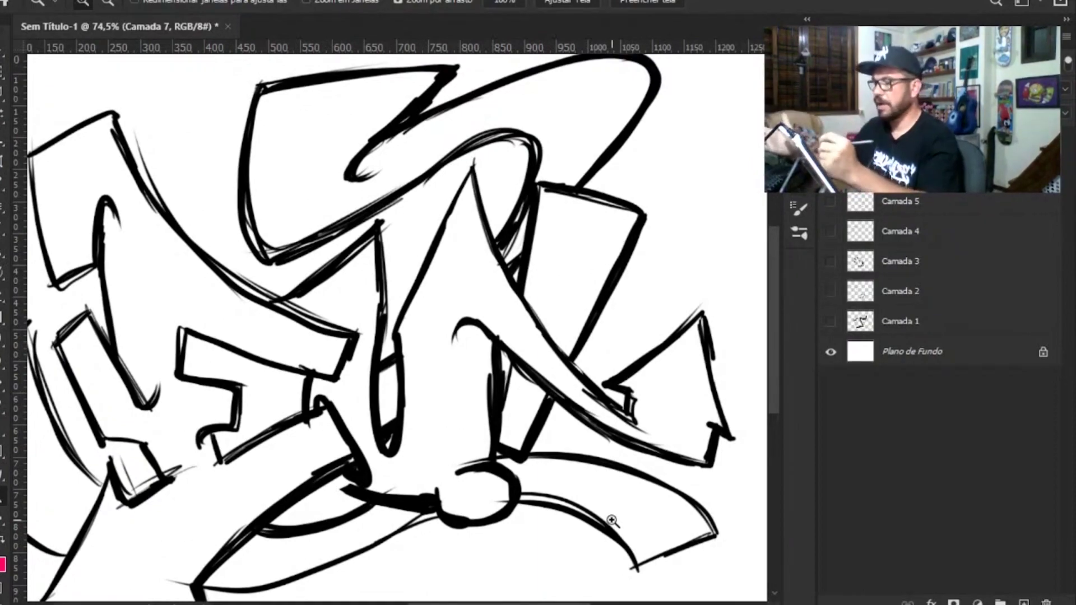
drag(365, 314, 349, 313)
mouse_move(96, 290)
mouse_down()
mouse_move(133, 299)
mouse_move(184, 265)
mouse_move(138, 265)
mouse_move(108, 281)
mouse_up()
- Draw a parallel depth edge beneath the S-shaped ribbon above the E and U, and hatch the strip between the lines
key(b)
drag(457, 255, 561, 238)
mouse_move(465, 263)
mouse_down()
mouse_move(622, 191)
mouse_move(628, 199)
mouse_up()
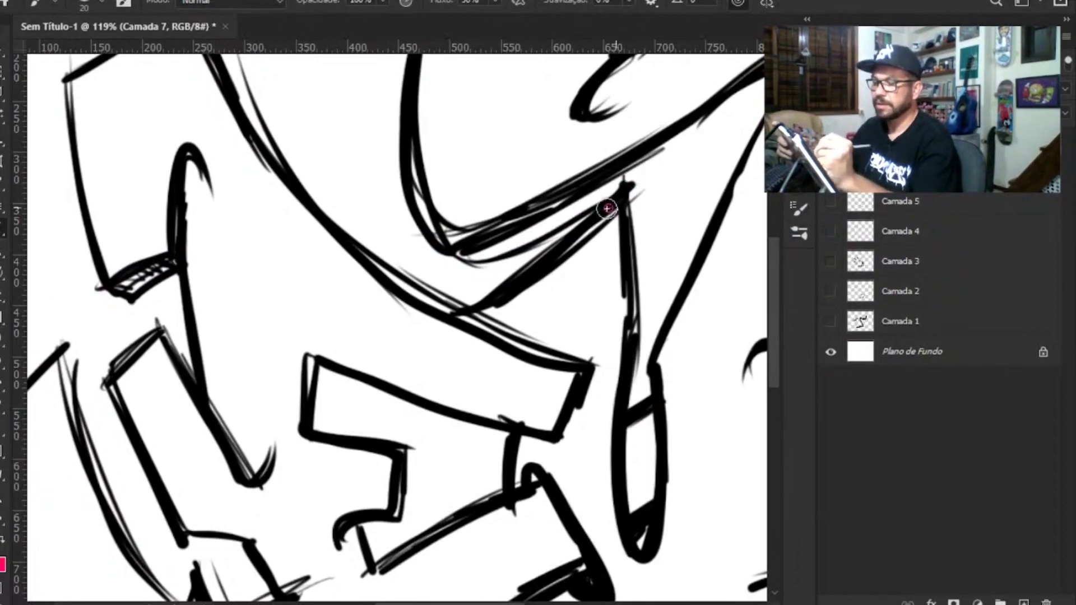
drag(623, 187, 763, 105)
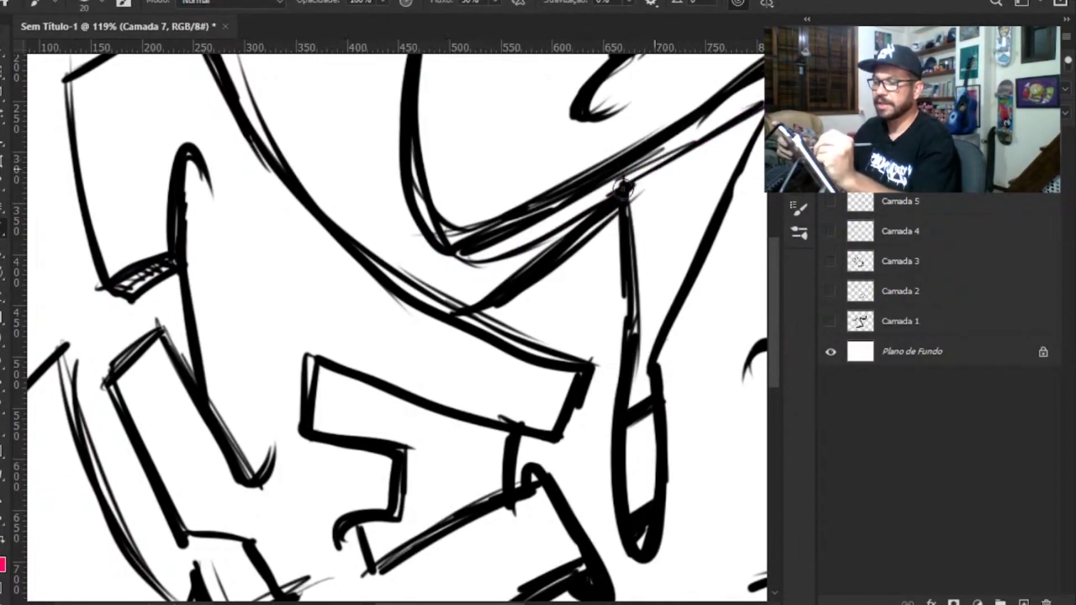
drag(491, 280, 409, 303)
drag(499, 206, 594, 212)
mouse_move(393, 253)
mouse_down()
mouse_move(483, 208)
mouse_move(547, 211)
mouse_move(526, 168)
mouse_move(503, 164)
mouse_move(412, 202)
mouse_move(341, 272)
mouse_up()
mouse_move(68, 365)
mouse_down()
mouse_move(92, 412)
mouse_move(101, 373)
mouse_move(118, 405)
mouse_move(139, 370)
mouse_move(151, 407)
mouse_move(116, 392)
mouse_move(159, 381)
mouse_move(169, 361)
mouse_move(186, 384)
mouse_move(224, 327)
mouse_move(230, 356)
mouse_move(291, 317)
mouse_up()
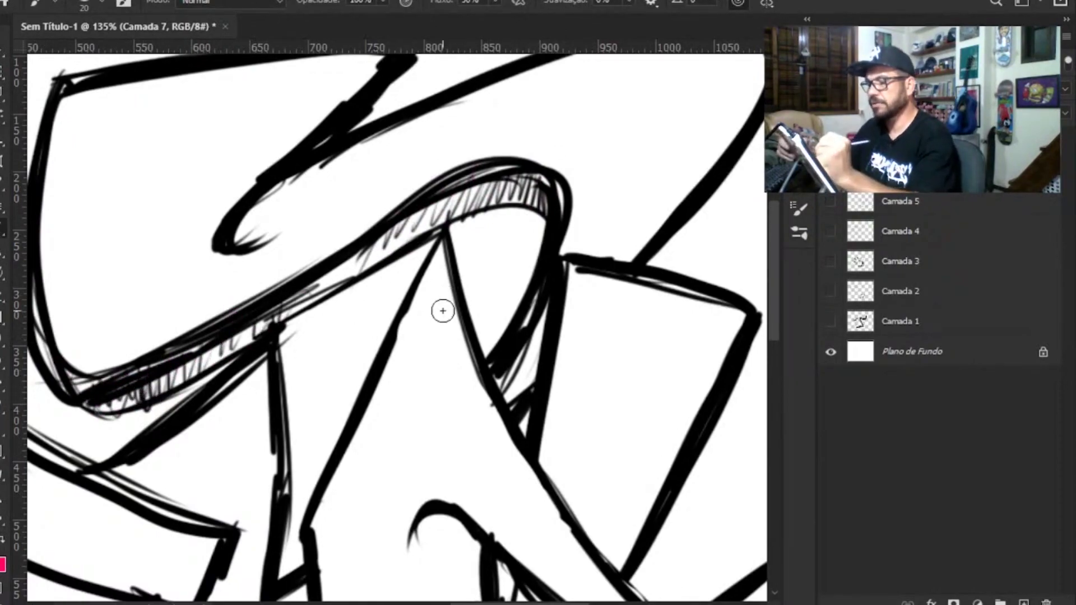
- Draw and hatch a small depth face at the pointed fold of the S-shaped ribbon
key(ctrl+space)
drag(442, 336, 430, 337)
drag(411, 202, 527, 218)
mouse_move(423, 154)
mouse_down()
mouse_move(445, 197)
mouse_move(398, 243)
mouse_up()
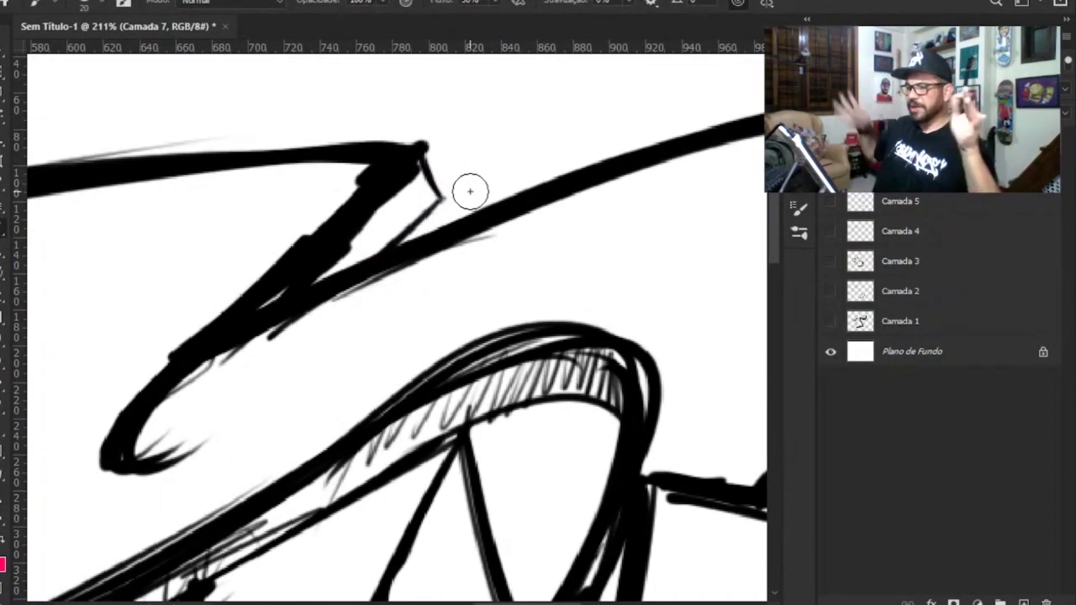
mouse_move(327, 257)
mouse_down()
mouse_move(351, 263)
mouse_move(360, 207)
mouse_move(397, 240)
mouse_move(404, 151)
mouse_move(436, 188)
mouse_up()
key(ctrl+space)
mouse_move(484, 278)
mouse_down()
mouse_move(295, 342)
mouse_move(456, 459)
mouse_up()
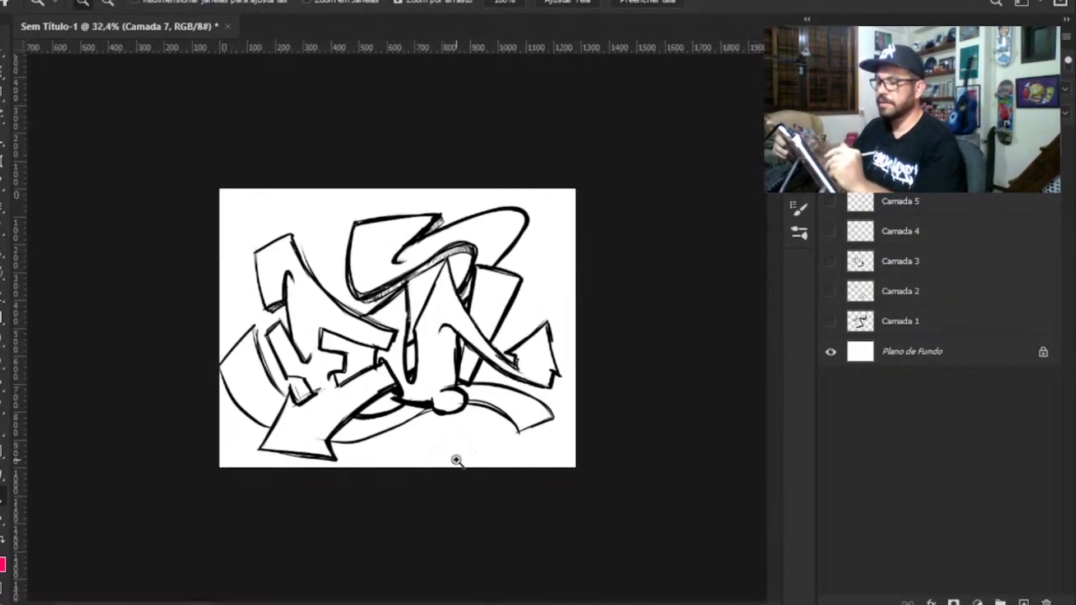
- Add hatched depth strips along the outer right edges of the S-shaped ribbon and the exclamation mark's bar
scroll(560, 241, up, 4)
key(b)
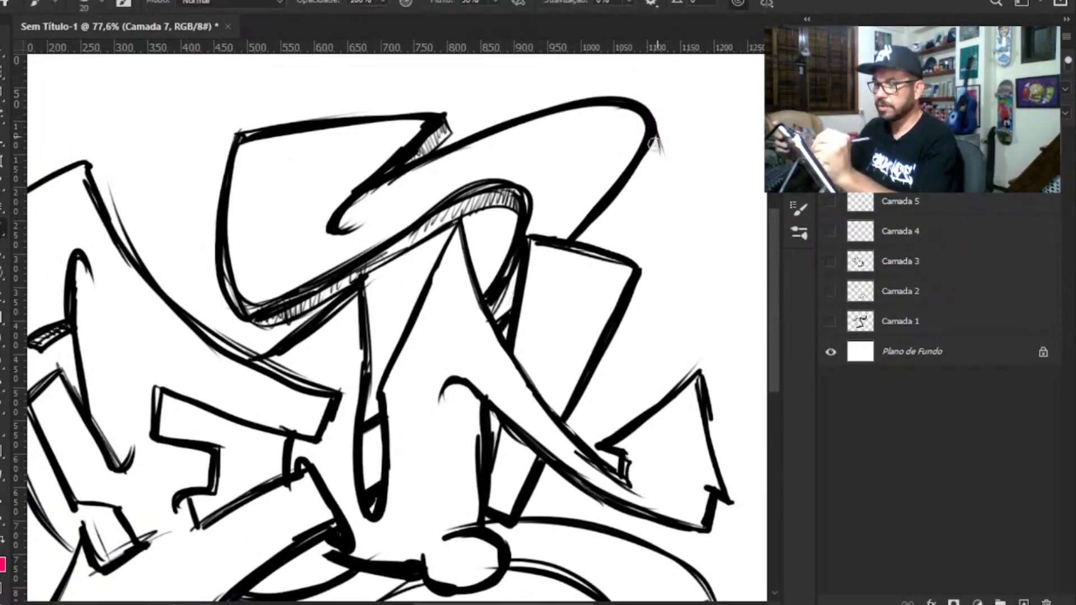
mouse_move(663, 137)
mouse_down()
mouse_move(602, 240)
mouse_move(667, 149)
mouse_up()
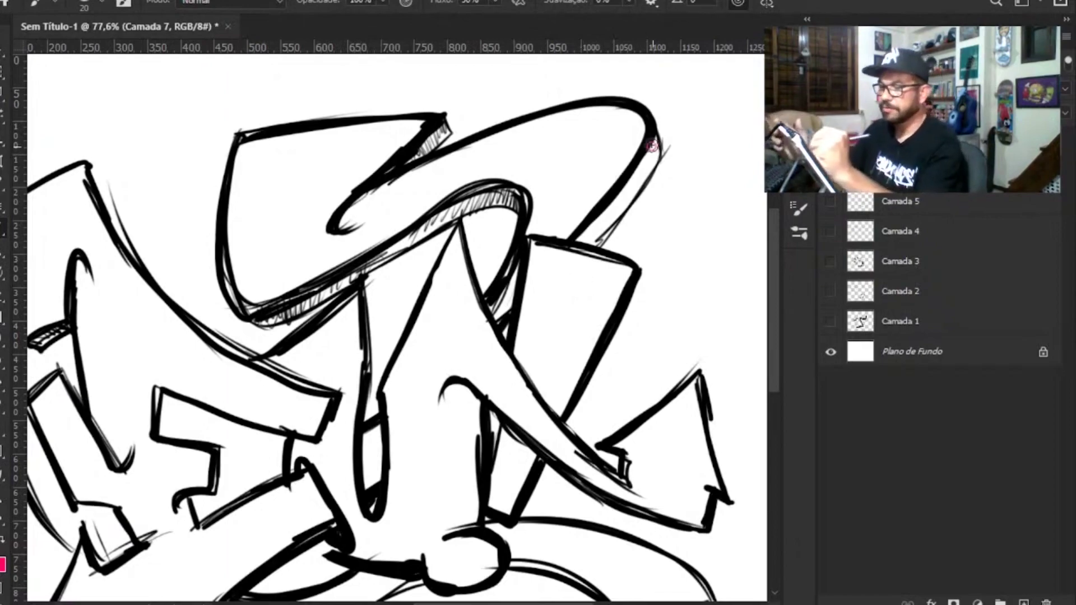
mouse_move(652, 123)
mouse_down()
mouse_move(650, 174)
mouse_move(635, 173)
mouse_move(628, 196)
mouse_up()
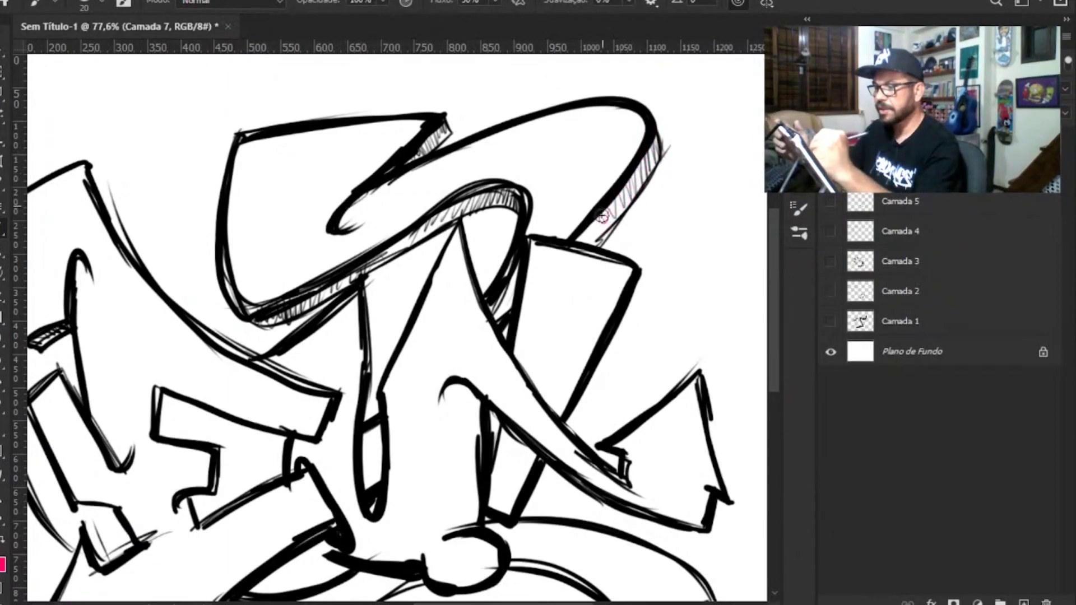
mouse_move(649, 299)
mouse_down()
mouse_move(569, 443)
mouse_move(630, 316)
mouse_move(595, 415)
mouse_up()
- Draw and hatch depth along the outer side and lower edge of the U's right arrowhead
drag(709, 396, 747, 532)
mouse_move(711, 470)
mouse_down()
mouse_move(729, 528)
mouse_move(741, 533)
mouse_move(723, 522)
mouse_move(718, 546)
mouse_up()
drag(719, 545, 561, 476)
mouse_move(725, 510)
mouse_down()
mouse_move(702, 538)
mouse_move(665, 533)
mouse_up()
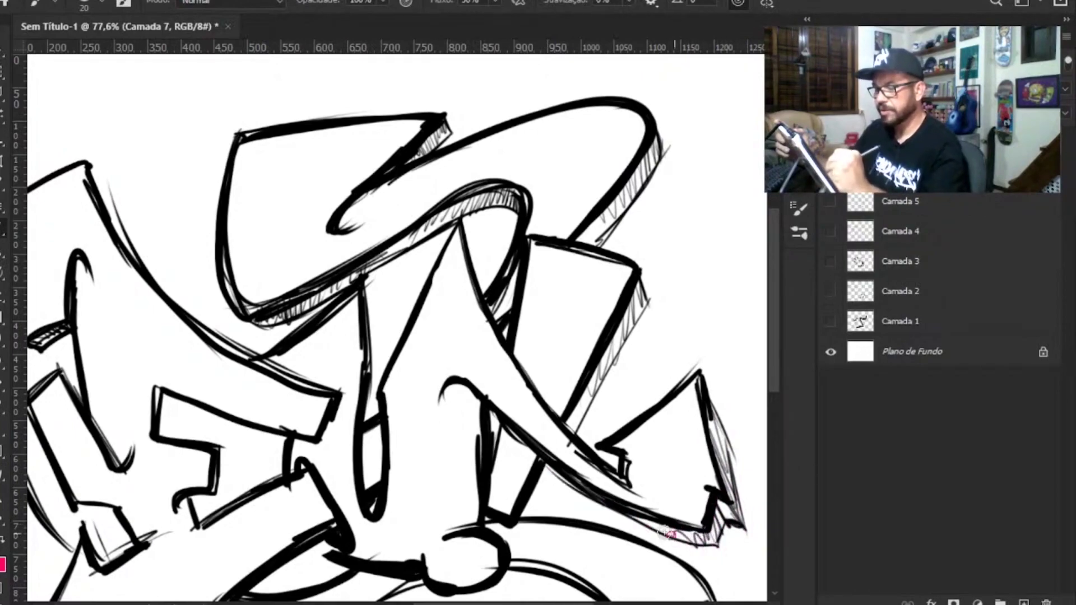
- Add hatched depth beside the exclamation bar's lower end and along the U's left tip and inner loop
drag(567, 367, 585, 430)
click(516, 444)
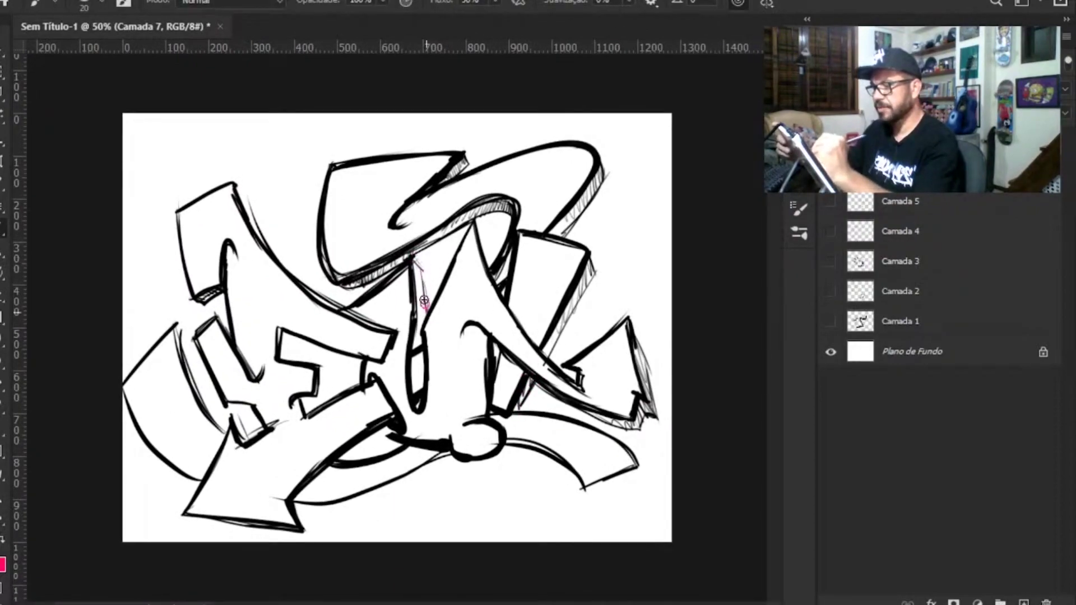
drag(423, 324, 414, 378)
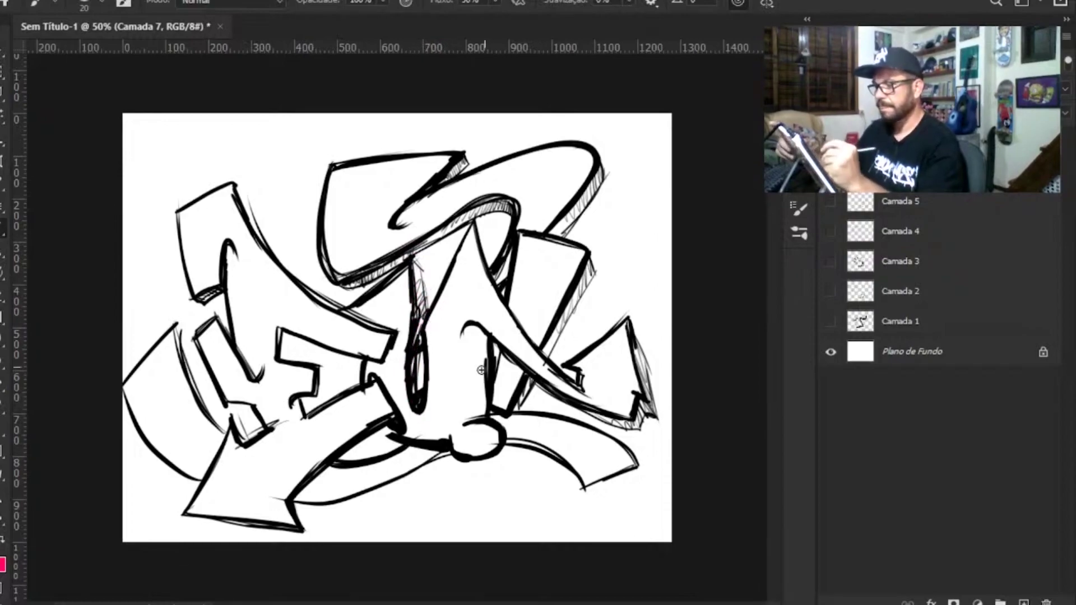
- Draw and hatch depth faces inside the E's opening, along its upper-left corner and the middle arm
key(z)
drag(481, 381, 400, 440)
drag(362, 387, 496, 364)
drag(307, 314, 356, 311)
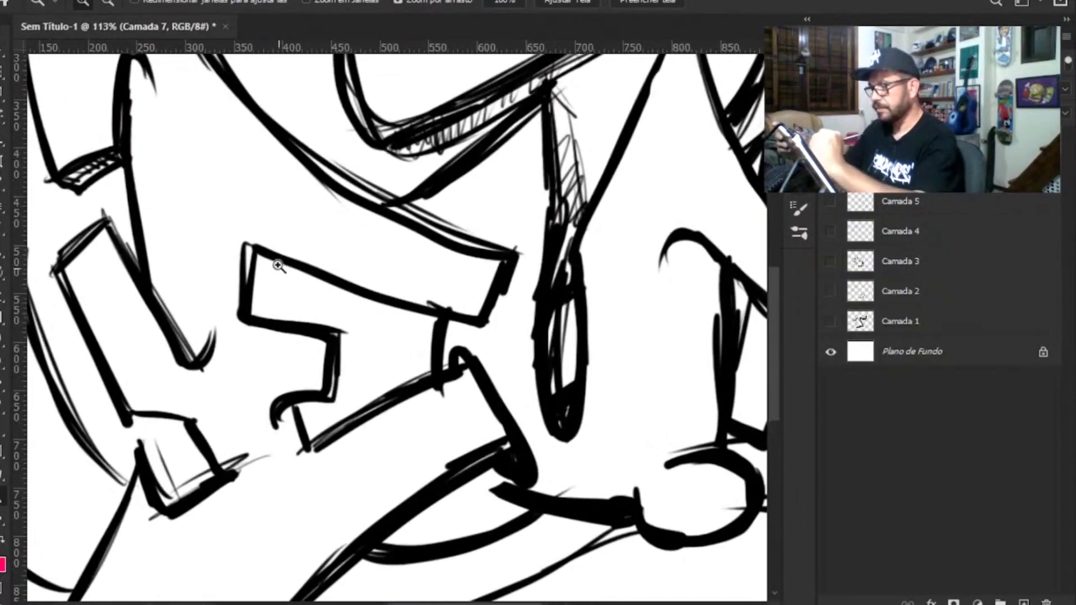
key(b)
mouse_move(256, 255)
mouse_down()
mouse_move(273, 278)
mouse_move(436, 321)
mouse_move(274, 270)
mouse_up()
mouse_move(268, 309)
mouse_down()
mouse_move(247, 296)
mouse_move(252, 252)
mouse_move(317, 280)
mouse_move(339, 332)
mouse_move(347, 415)
mouse_move(314, 426)
mouse_move(305, 442)
mouse_move(337, 399)
mouse_up()
- Add a depth edge to the end and underside of the lower-right tail, hatching the strip at its tip
key(z)
drag(552, 476, 516, 520)
drag(594, 465, 715, 464)
key(b)
mouse_move(709, 461)
mouse_down()
mouse_move(595, 505)
mouse_move(723, 458)
mouse_move(681, 444)
mouse_up()
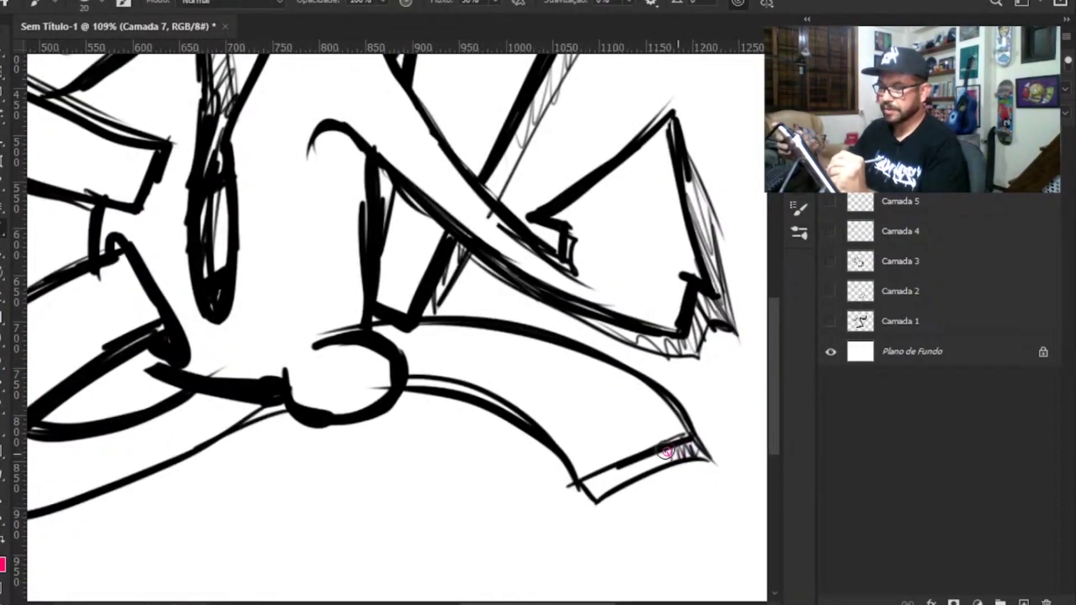
mouse_move(583, 474)
mouse_down()
mouse_move(596, 494)
mouse_move(482, 417)
mouse_move(392, 409)
mouse_up()
- Draw and hatch depth below the exclamation dot, along the lower ribbon's underside and around the E's lower arrowhead
mouse_move(280, 409)
mouse_down()
mouse_move(314, 435)
mouse_move(412, 387)
mouse_move(392, 413)
mouse_move(424, 395)
mouse_up()
drag(578, 374, 448, 408)
drag(356, 337, 461, 465)
mouse_move(552, 444)
mouse_down()
mouse_move(491, 486)
mouse_move(364, 535)
mouse_move(290, 541)
mouse_move(295, 589)
mouse_move(178, 575)
mouse_up()
drag(262, 559, 273, 530)
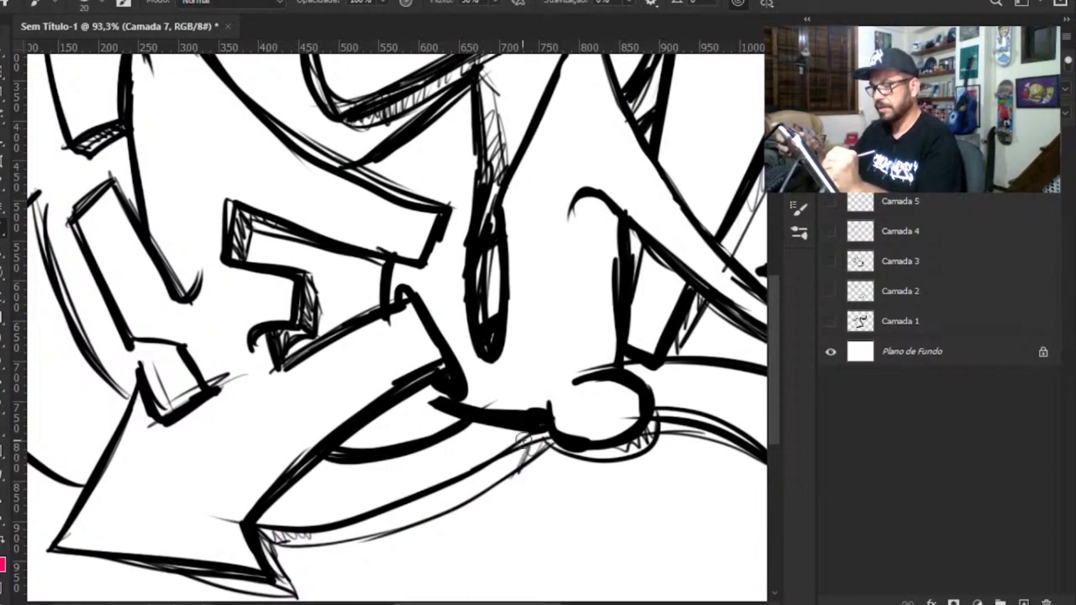
mouse_move(451, 390)
mouse_down()
mouse_move(341, 451)
mouse_move(394, 412)
mouse_up()
drag(417, 335, 314, 360)
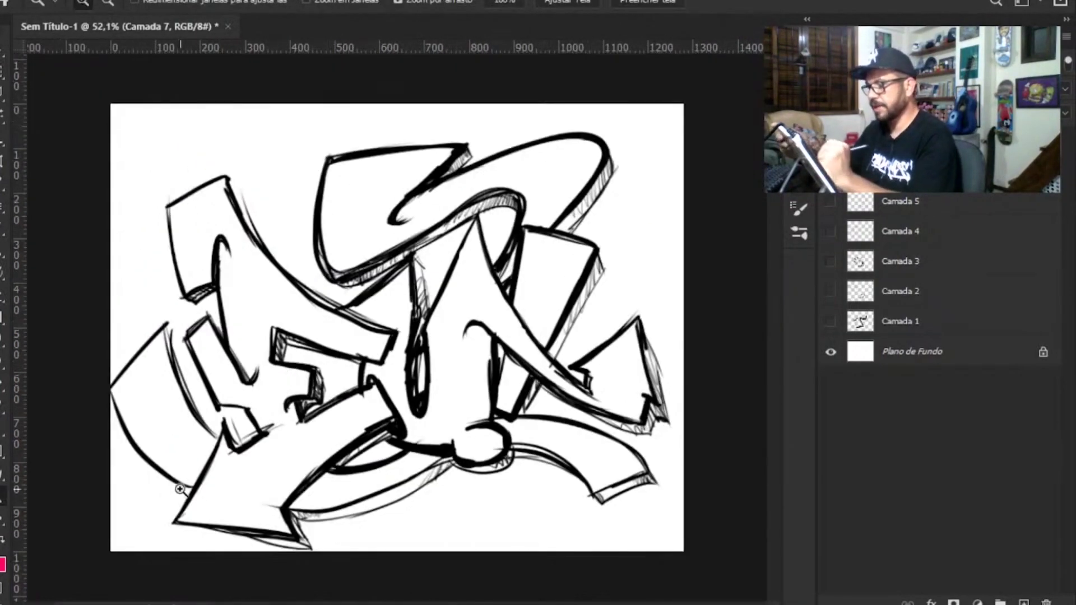
- Draw and hatch depth faces in the notch at the E's lower-left arm and along the adjacent left ribbon's inner edge
drag(206, 490, 305, 476)
mouse_move(152, 189)
mouse_down()
mouse_move(176, 268)
mouse_move(224, 350)
mouse_move(192, 312)
mouse_move(212, 263)
mouse_up()
mouse_move(242, 320)
mouse_down()
mouse_move(266, 333)
mouse_move(238, 307)
mouse_up()
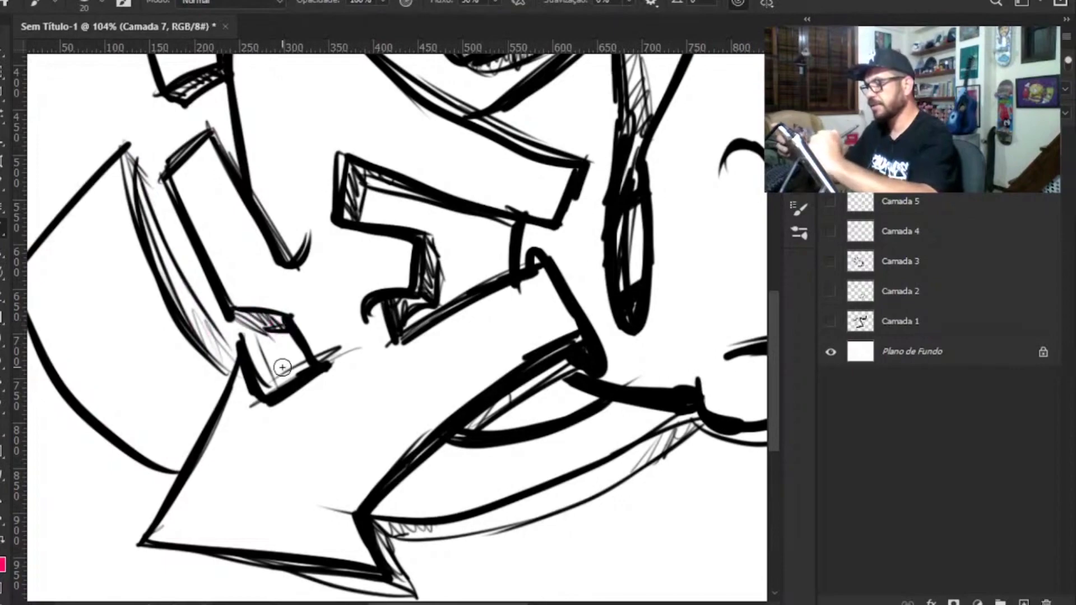
mouse_move(257, 356)
mouse_down()
mouse_move(271, 384)
mouse_move(250, 361)
mouse_move(265, 404)
mouse_move(306, 371)
mouse_up()
key(z)
drag(426, 419, 280, 423)
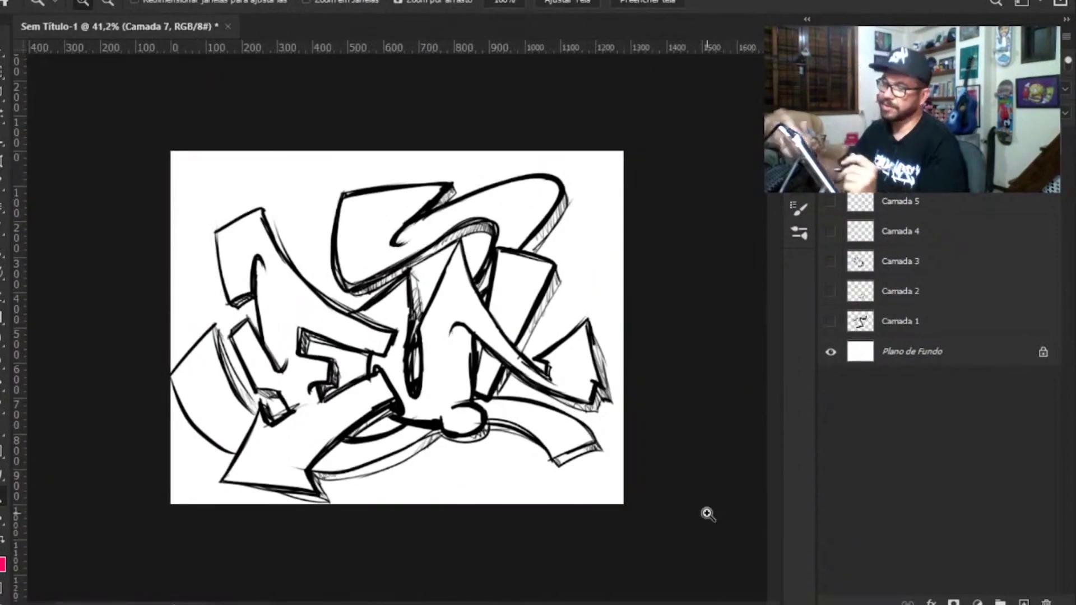
- Add a depth edge with hatching along the underside of the E's upper arm, inside its opening
drag(344, 358, 499, 363)
key(b)
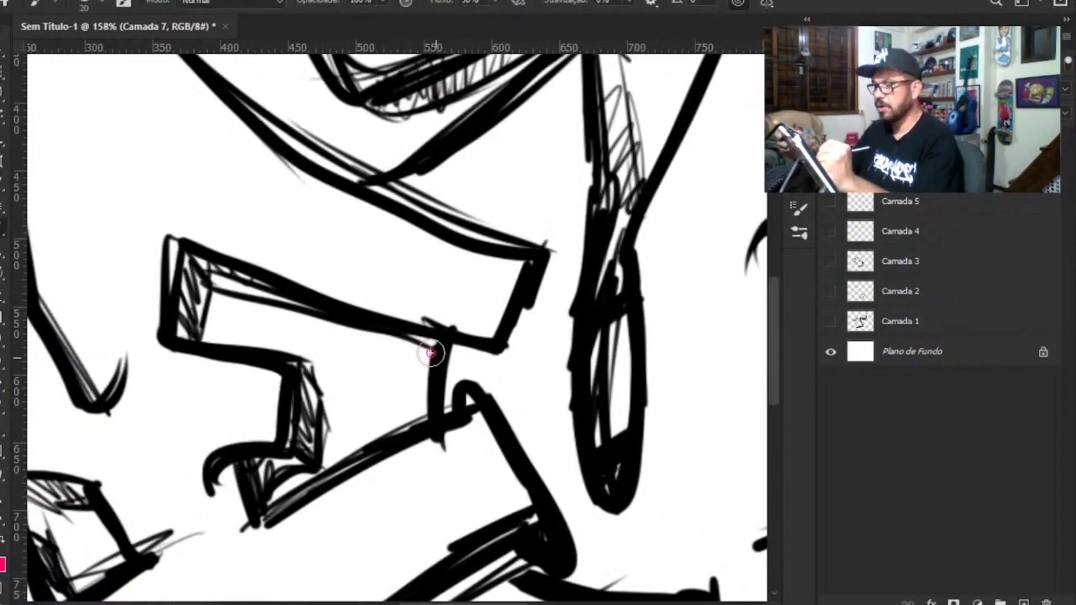
drag(435, 352, 250, 291)
mouse_move(439, 336)
mouse_down()
mouse_move(284, 290)
mouse_move(260, 294)
mouse_move(190, 250)
mouse_move(384, 374)
mouse_up()
key(z)
drag(439, 478, 306, 477)
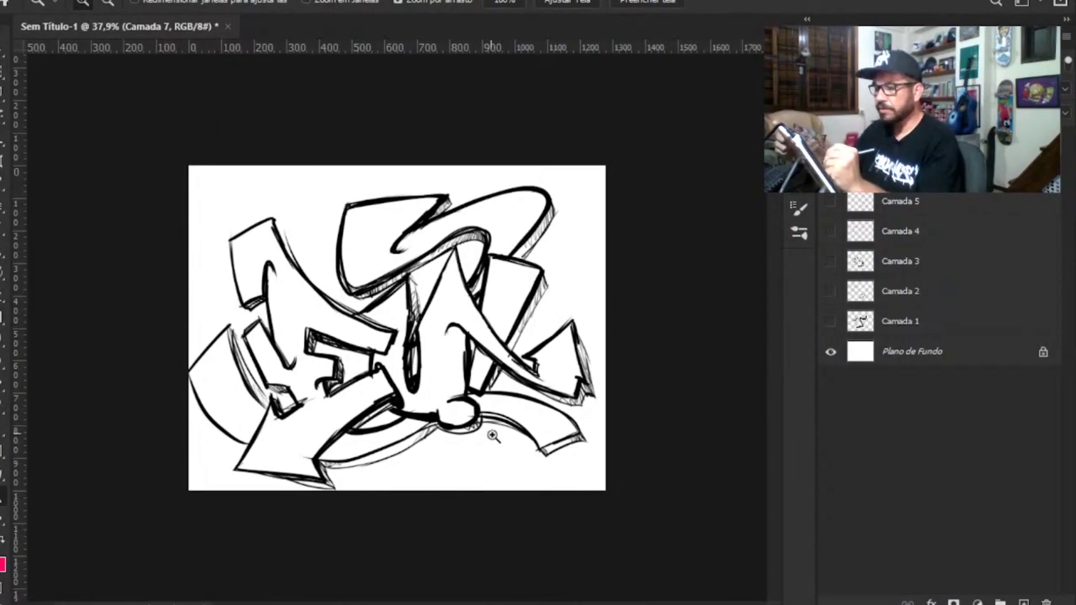
- Draw two tapered accent blocks above the E's upper-left corner and two beyond the exclamation bar's upper right, each with hatched depth
mouse_move(409, 410)
mouse_down()
mouse_move(448, 432)
mouse_move(416, 420)
mouse_up()
drag(297, 231, 370, 225)
drag(322, 191, 327, 190)
drag(425, 204, 328, 209)
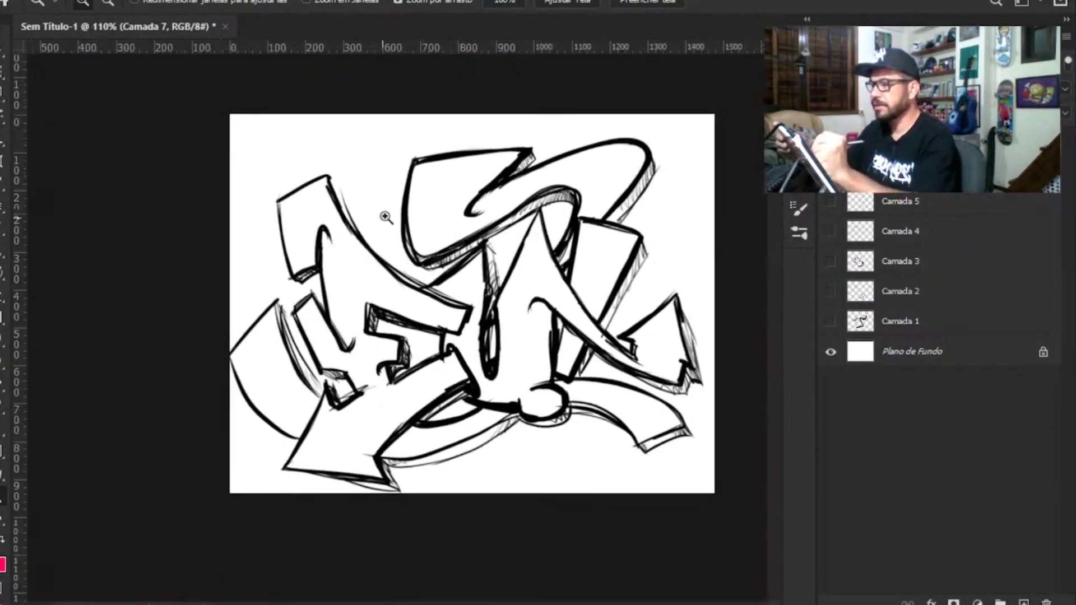
drag(391, 218, 471, 169)
mouse_move(386, 192)
mouse_down()
mouse_move(245, 186)
mouse_move(353, 237)
mouse_move(476, 246)
mouse_up()
key(b)
mouse_move(238, 328)
mouse_down()
mouse_move(207, 375)
mouse_move(211, 415)
mouse_move(283, 255)
mouse_move(185, 339)
mouse_move(259, 425)
mouse_move(234, 250)
mouse_move(218, 446)
mouse_move(262, 475)
mouse_move(257, 421)
mouse_move(297, 276)
mouse_move(283, 280)
mouse_move(280, 357)
mouse_up()
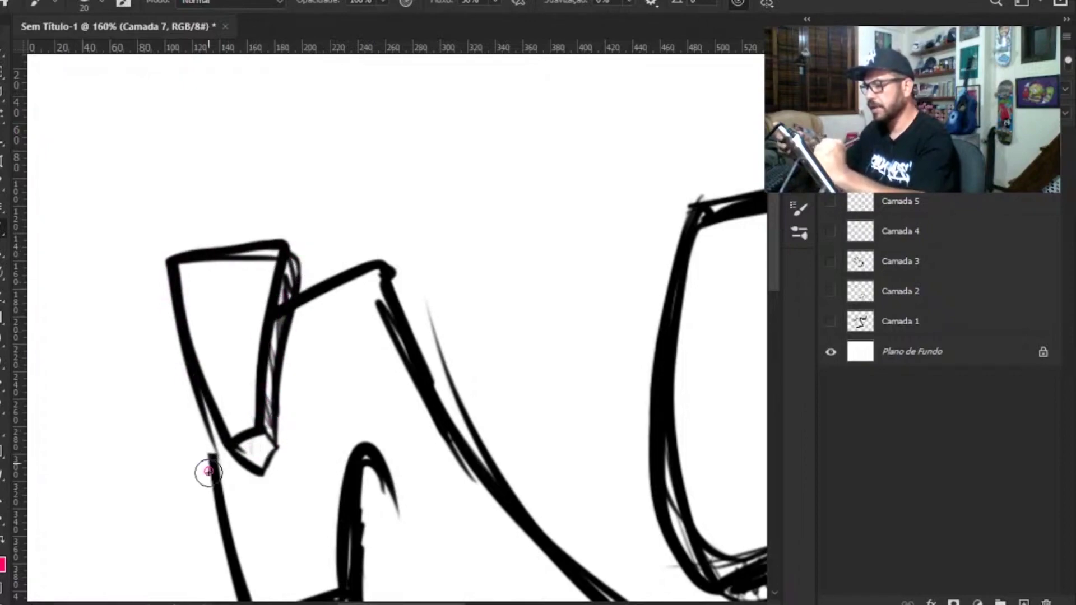
drag(207, 471, 203, 403)
mouse_move(137, 216)
mouse_down()
mouse_move(158, 419)
mouse_move(118, 428)
mouse_move(96, 375)
mouse_move(76, 209)
mouse_move(146, 209)
mouse_up()
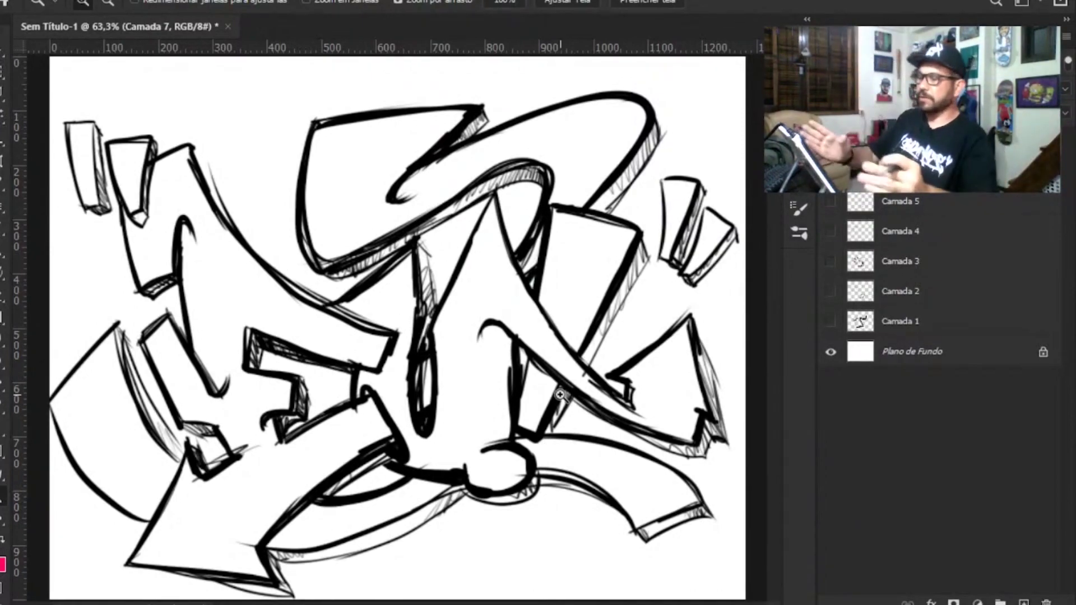
drag(559, 394, 460, 388)
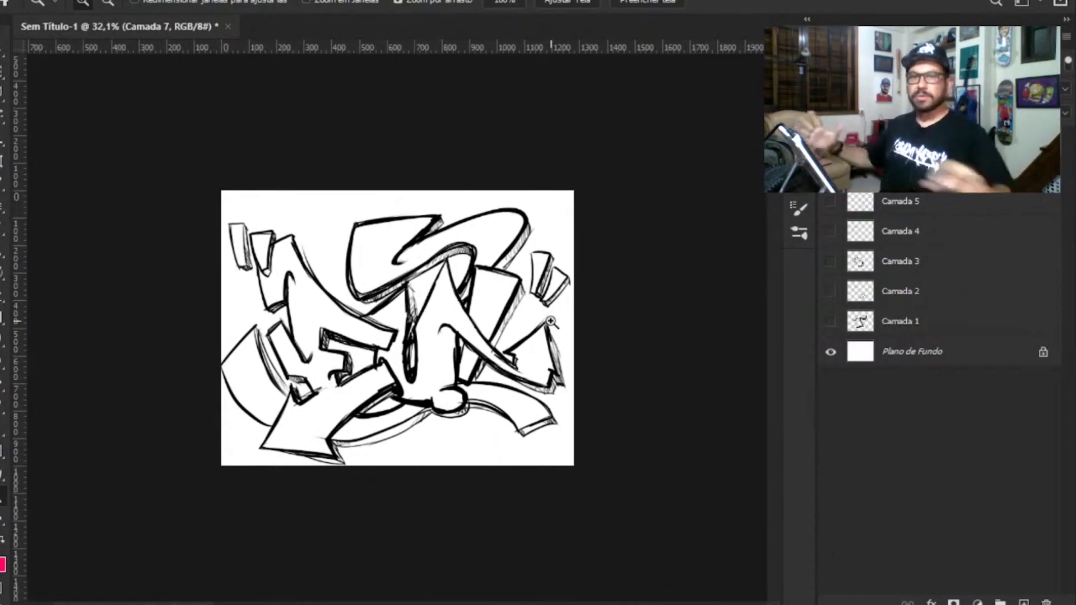
drag(462, 321, 556, 352)
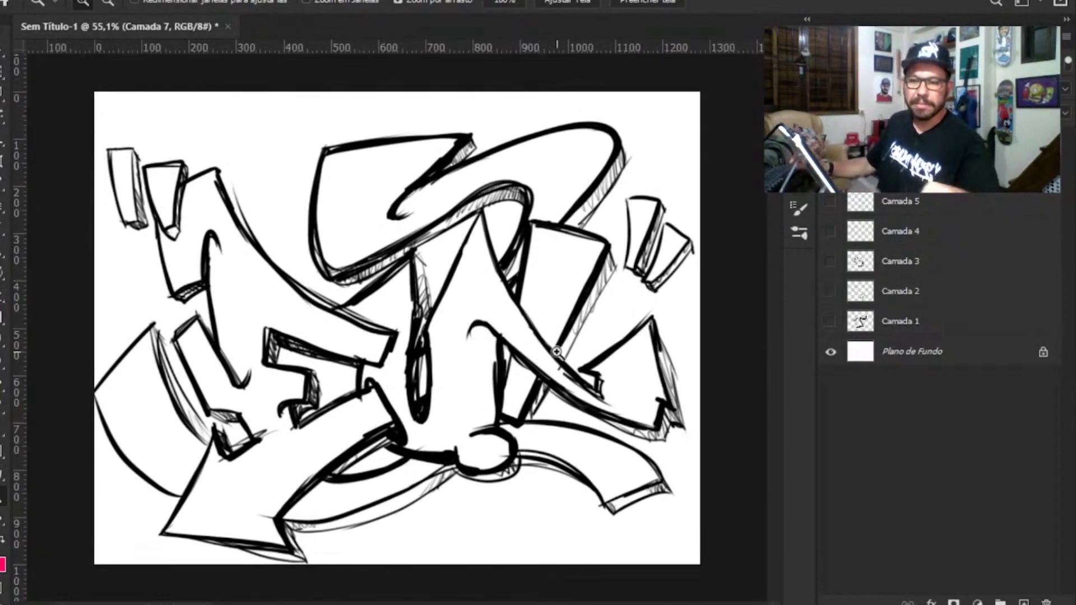